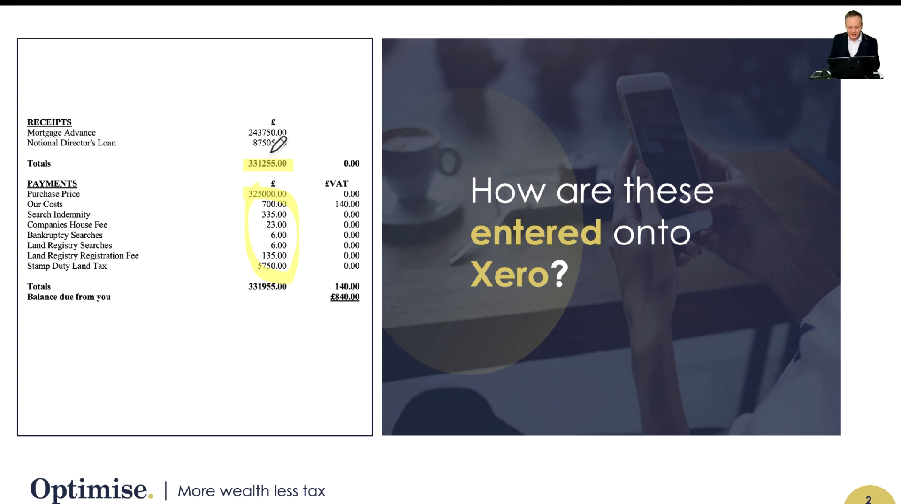
Step: Highlight the Mortgage Advance amount in the completion statement's receipts and switch to Xero in Safari
{"action": "left_click_drag", "start_coordinate": [254, 132], "coordinate": [287, 129]}
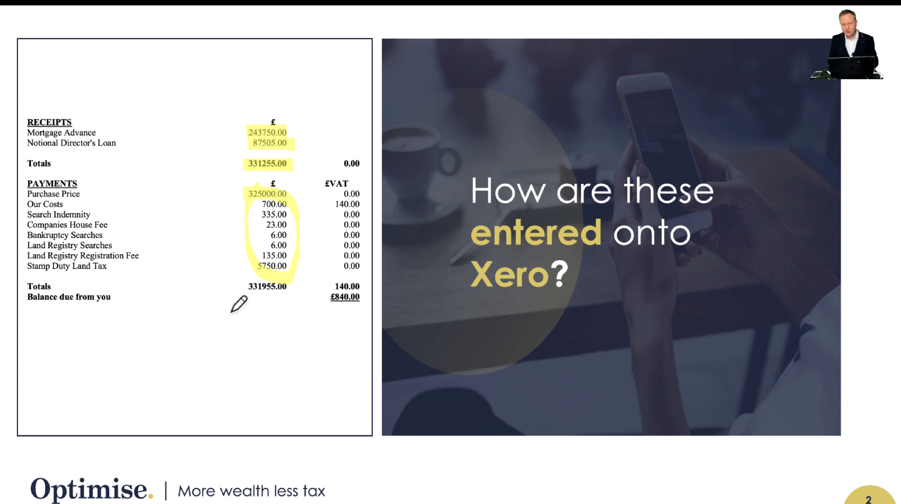
{"action": "key", "text": "super+Tab"}
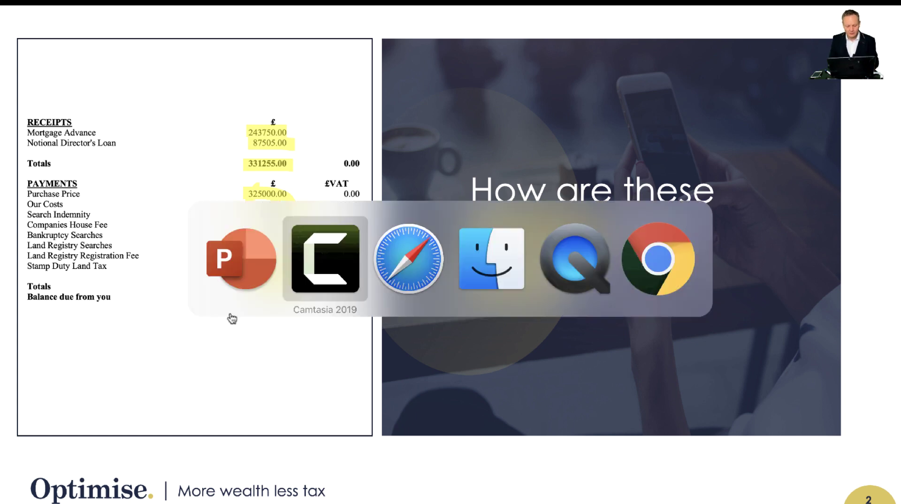
{"action": "key", "text": "super+Tab"}
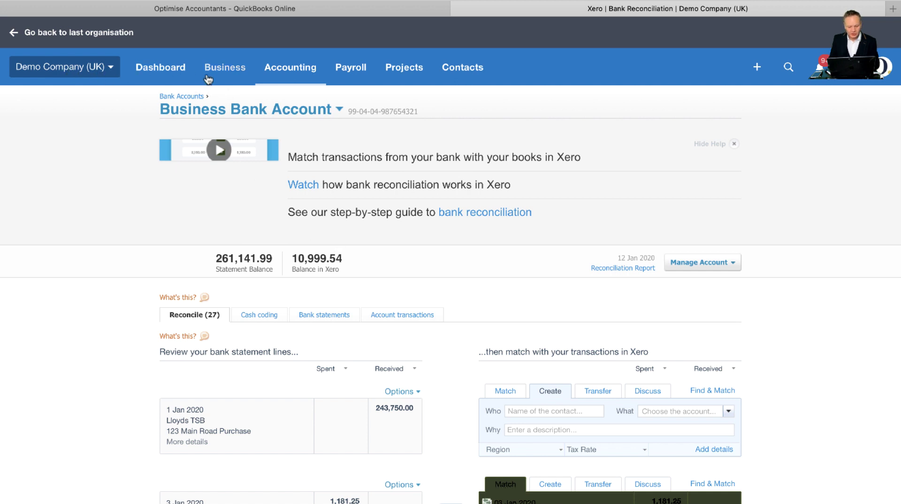
Step: Open the list of all contacts in the demo company and start adding a new contact
{"action": "left_click", "coordinate": [160, 70]}
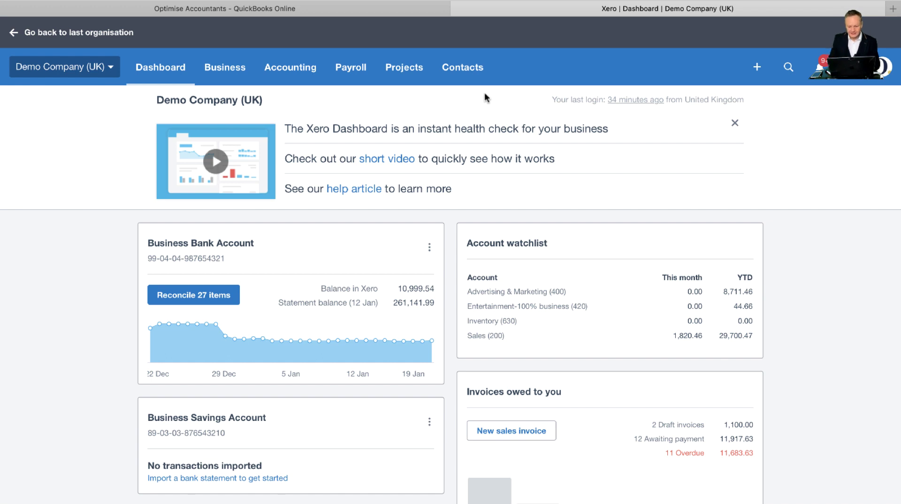
{"action": "left_click", "coordinate": [464, 74]}
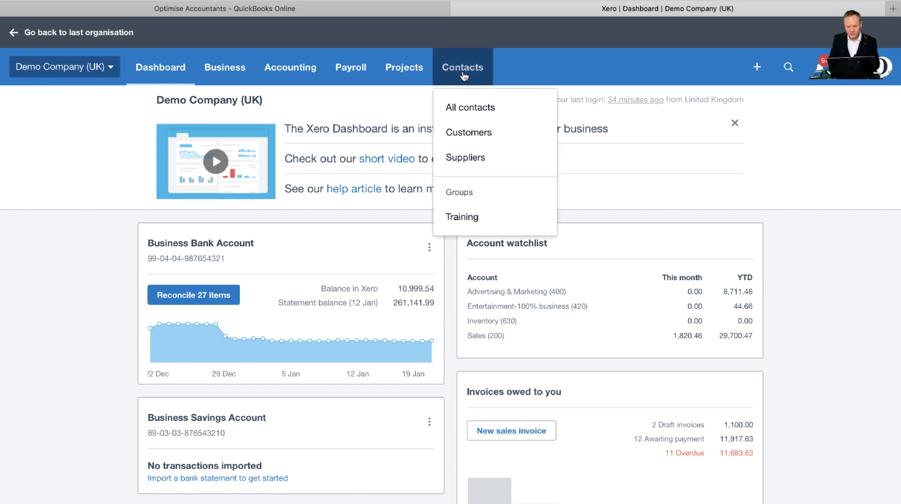
{"action": "left_click", "coordinate": [478, 110]}
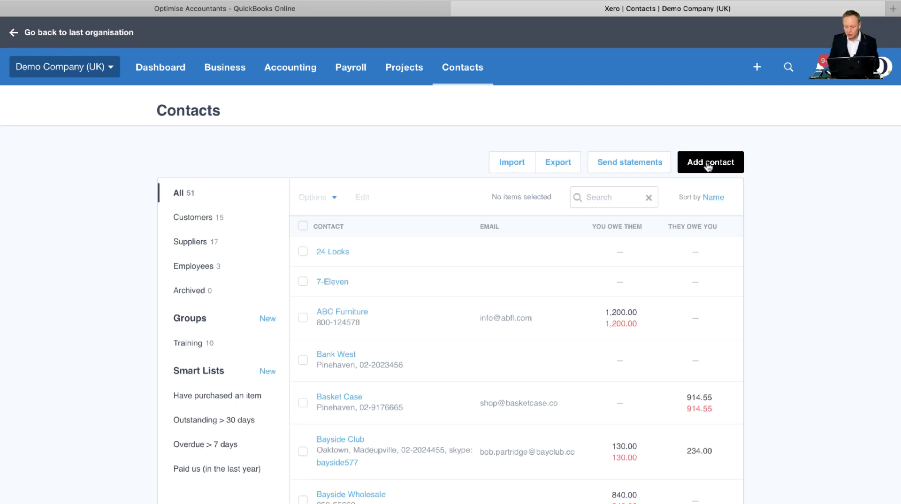
{"action": "scroll", "coordinate": [706, 165], "scroll_direction": "up", "scroll_amount": 5}
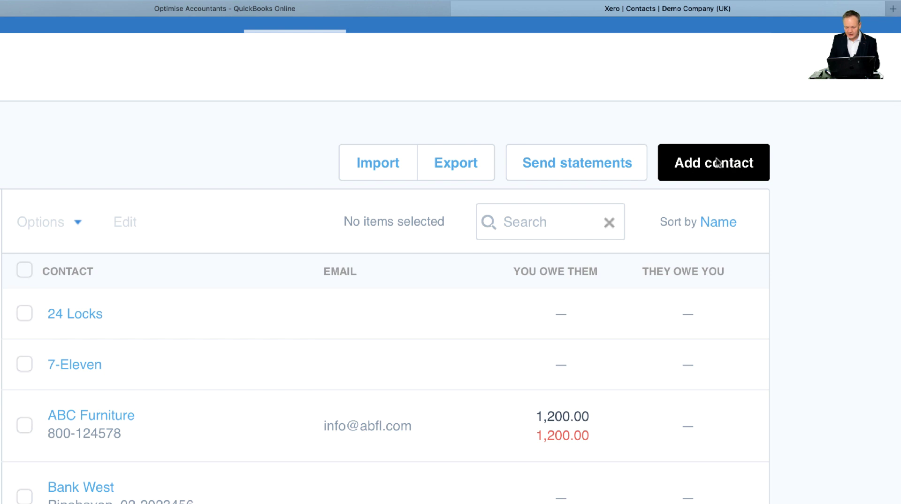
{"action": "left_click", "coordinate": [717, 162]}
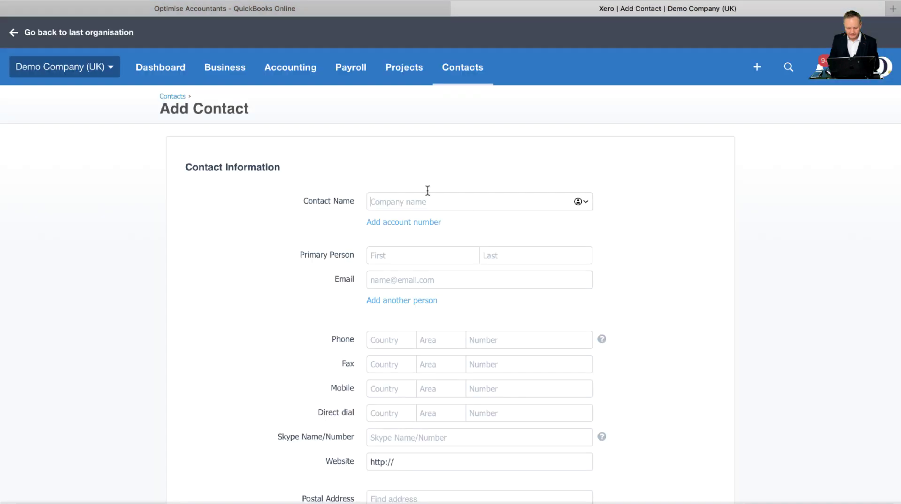
Step: Enter the purchased property's address as the contact name and save the new contact
{"action": "type", "text": "123"}
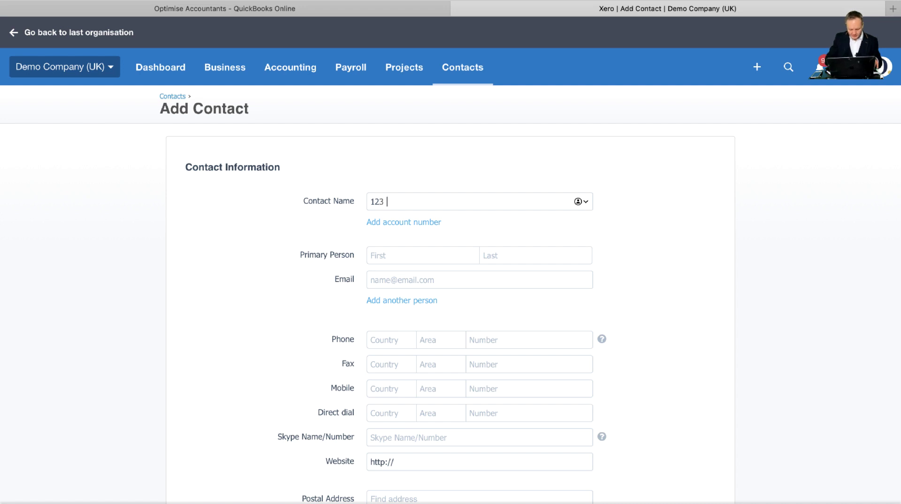
{"action": "type", "text": " Main "}
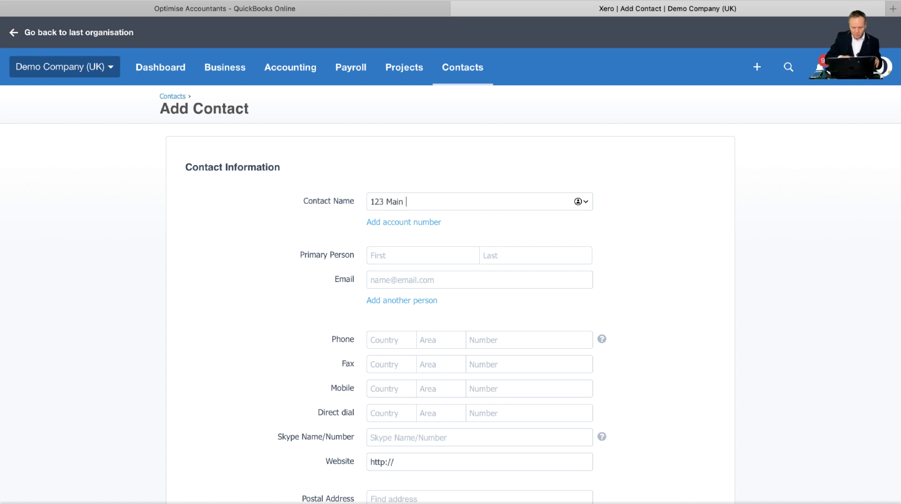
{"action": "type", "text": "Road"}
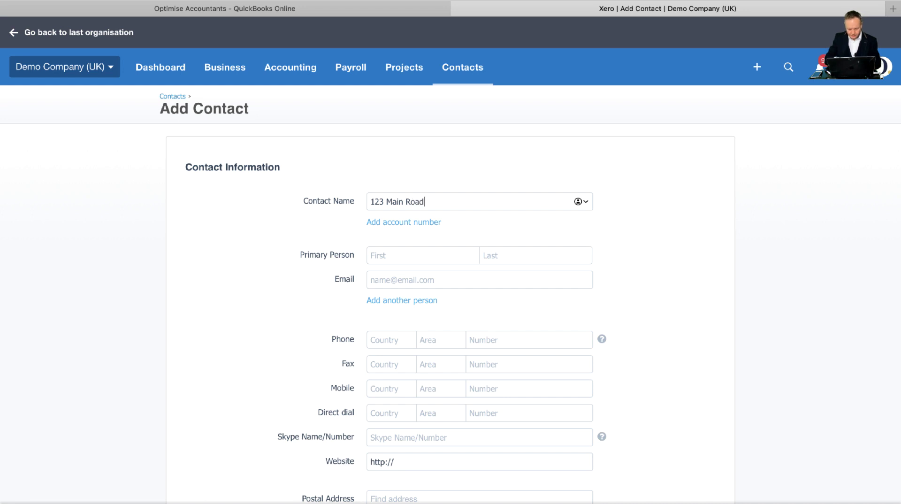
{"action": "key", "text": "Tab"}
{"action": "scroll", "coordinate": [464, 300], "scroll_direction": "down", "scroll_amount": 2}
{"action": "scroll", "coordinate": [439, 337], "scroll_direction": "down", "scroll_amount": 5}
{"action": "scroll", "coordinate": [438, 338], "scroll_direction": "down", "scroll_amount": 5}
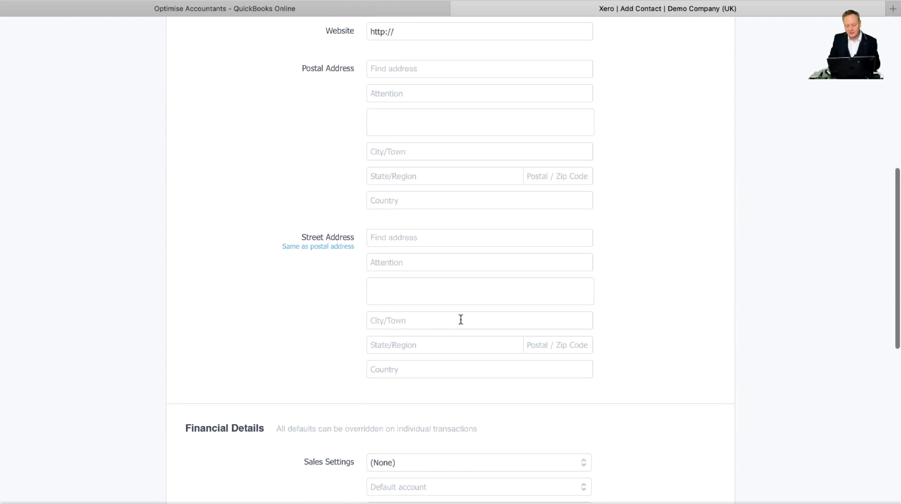
{"action": "scroll", "coordinate": [564, 333], "scroll_direction": "down", "scroll_amount": 5}
{"action": "scroll", "coordinate": [630, 360], "scroll_direction": "down", "scroll_amount": 5}
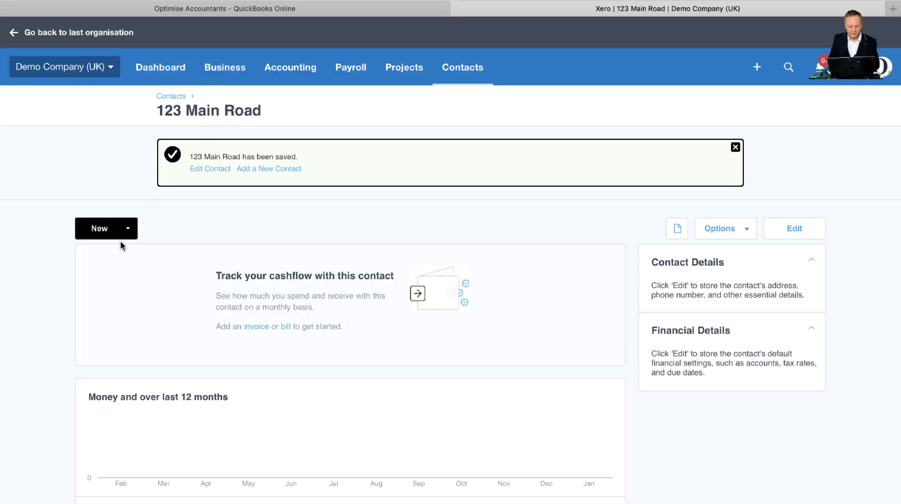
Step: Create a new bill from the property contact with a due date of 20 Jan 2020
{"action": "left_click", "coordinate": [104, 230]}
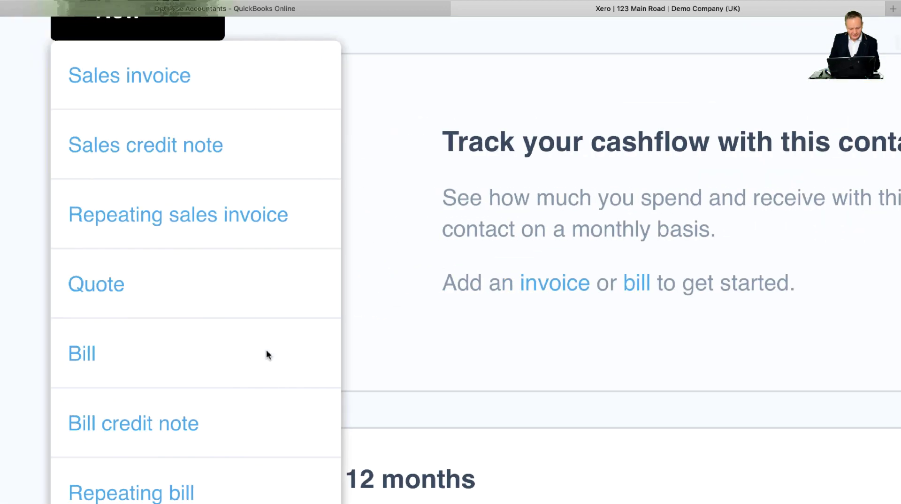
{"action": "scroll", "coordinate": [93, 354], "scroll_direction": "up", "scroll_amount": 2}
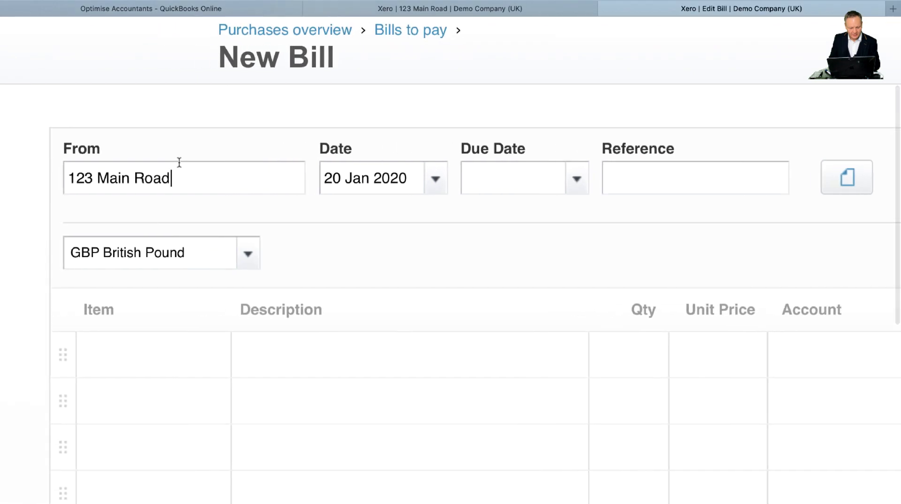
{"action": "left_click", "coordinate": [196, 191]}
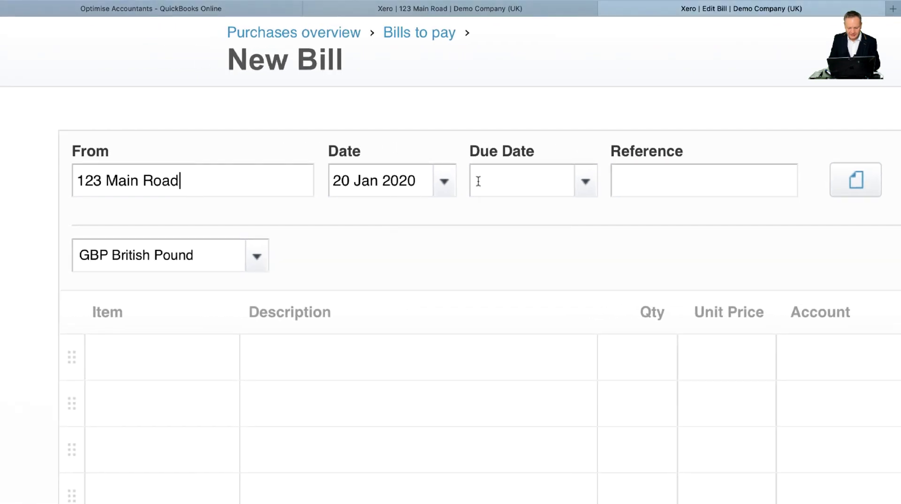
{"action": "left_click", "coordinate": [513, 178]}
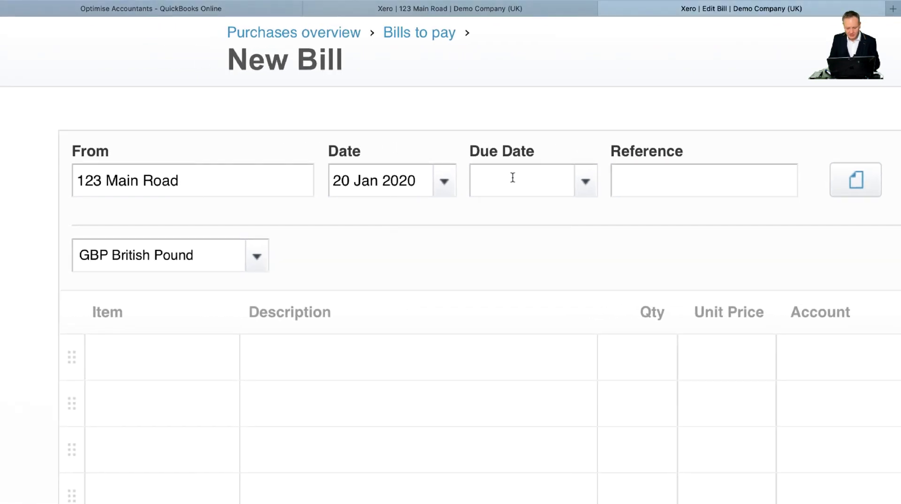
{"action": "type", "text": "20 jan "}
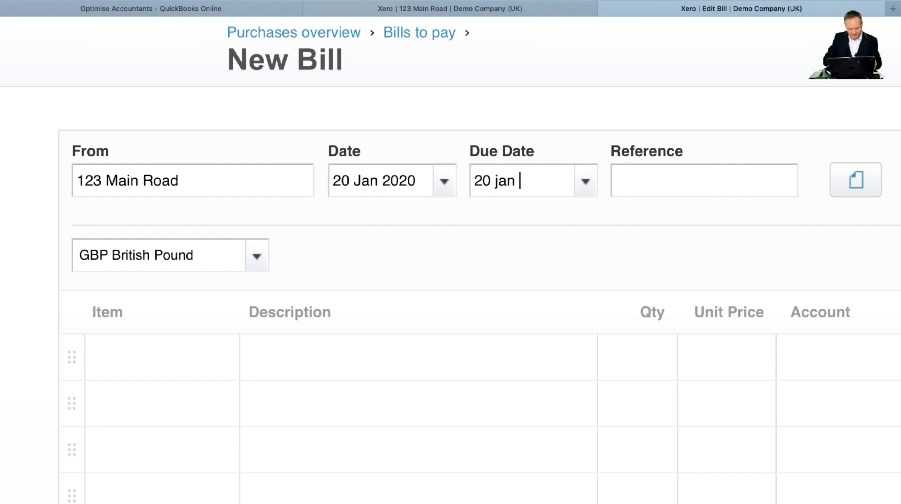
{"action": "type", "text": "20"}
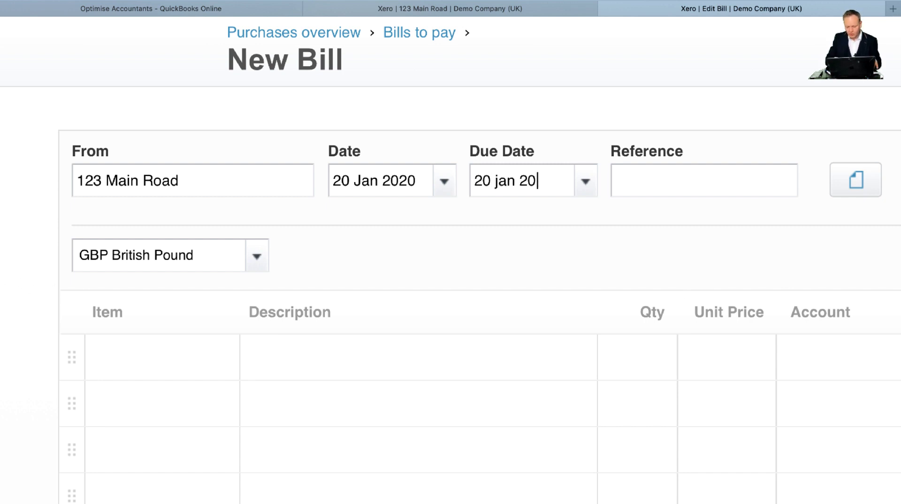
{"action": "key", "text": "Tab"}
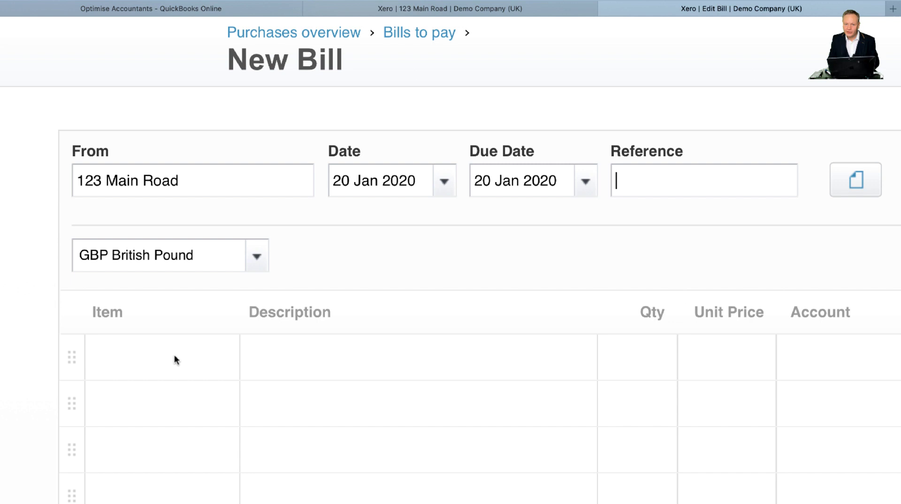
Step: Describe the bill's first line with the property address followed by "Buidling"
{"action": "scroll", "coordinate": [339, 381], "scroll_direction": "down", "scroll_amount": 2}
{"action": "left_click", "coordinate": [314, 298]}
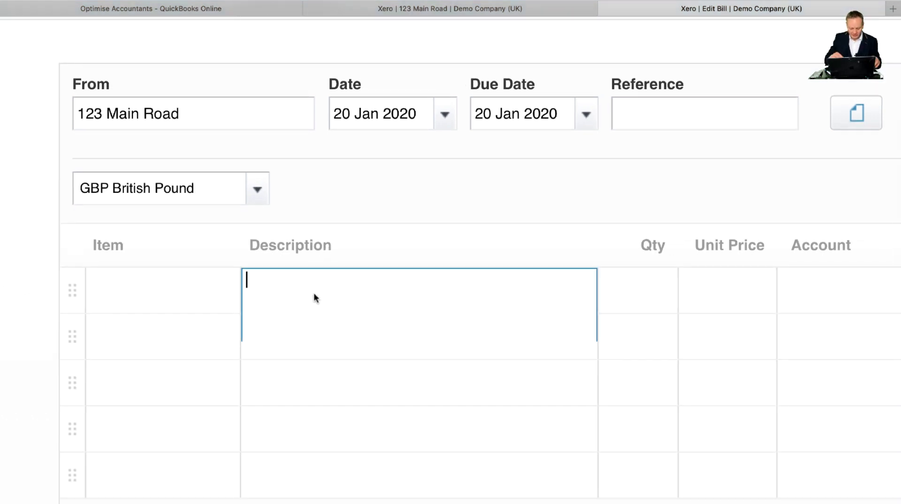
{"action": "type", "text": "123 "}
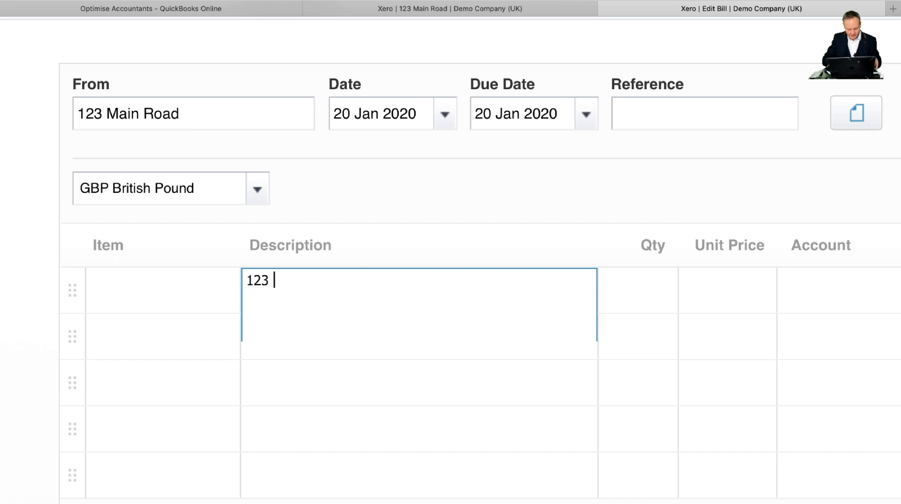
{"action": "type", "text": "Main Ro"}
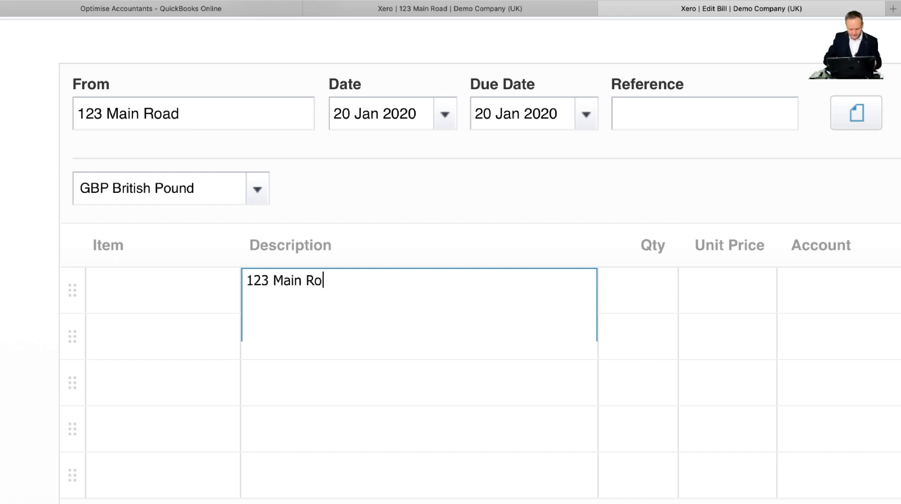
{"action": "type", "text": "ad Buidling"}
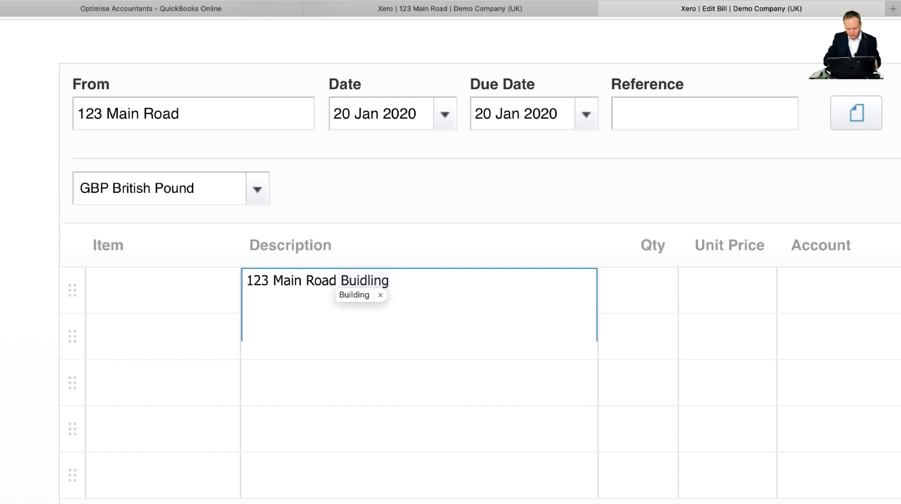
{"action": "key", "text": "Tab"}
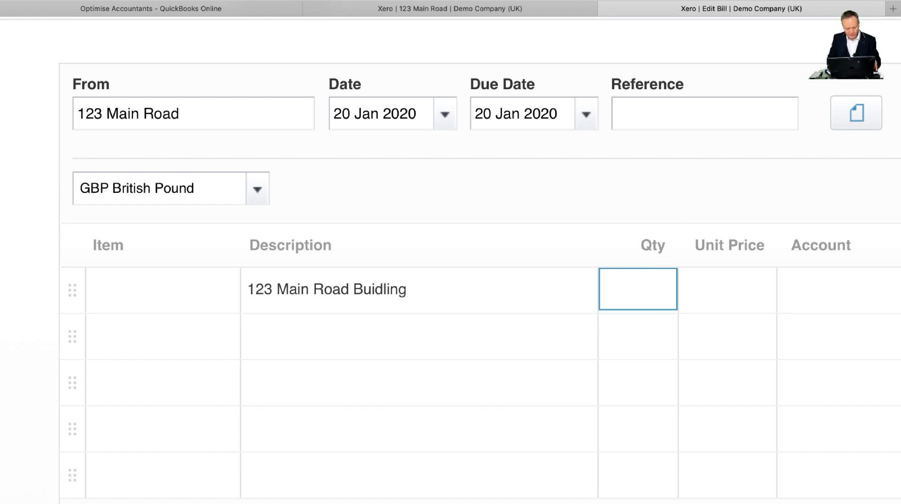
Step: Set the first bill line's quantity to 1 and its unit price to 331,255
{"action": "type", "text": "1"}
{"action": "key", "text": "Tab"}
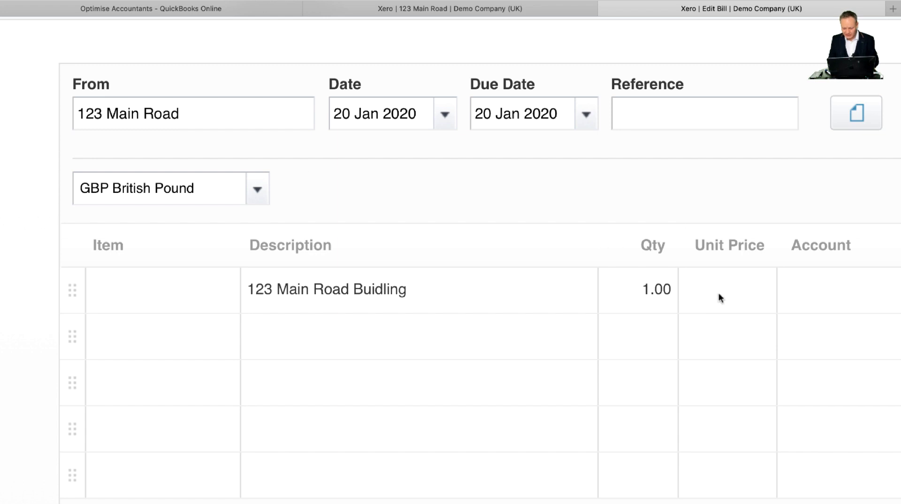
{"action": "left_click", "coordinate": [734, 293]}
{"action": "type", "text": "331,255"}
{"action": "key", "text": "Tab"}
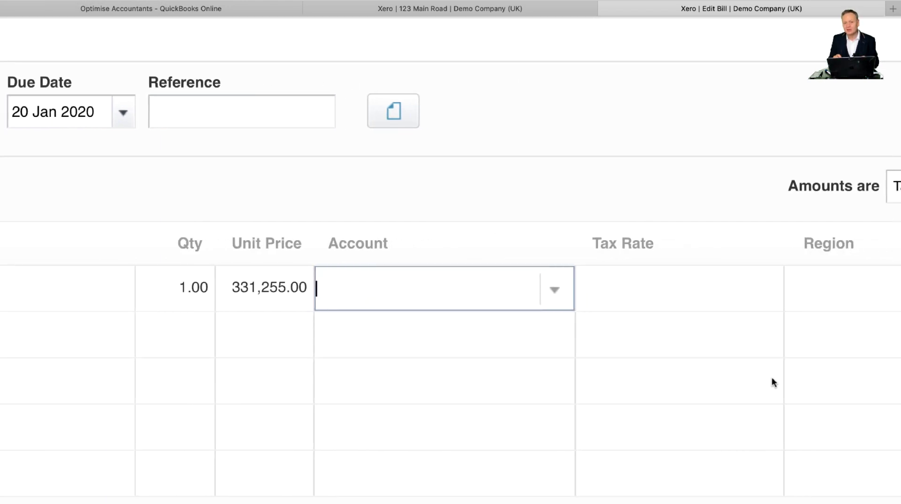
Step: Assign the first bill line to the account 740 - Buildings
{"action": "type", "text": "bui"}
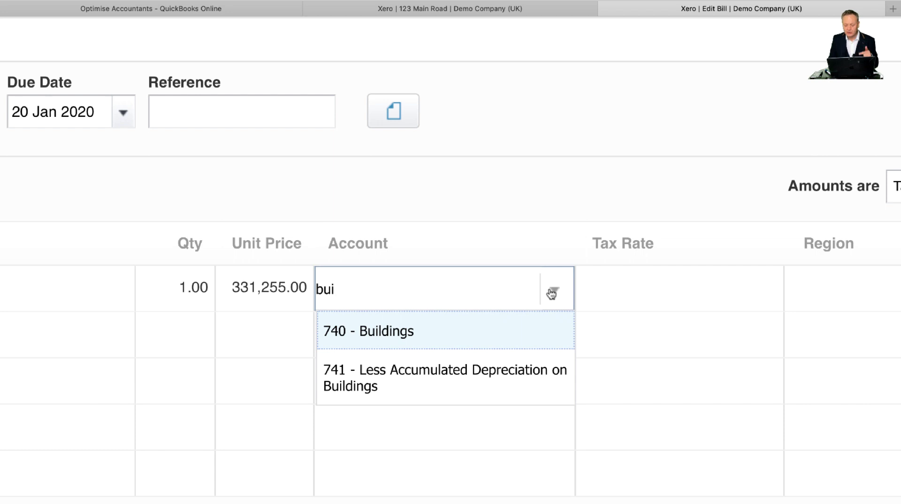
{"action": "left_click", "coordinate": [410, 332]}
{"action": "scroll", "coordinate": [540, 384], "scroll_direction": "right", "scroll_amount": 7}
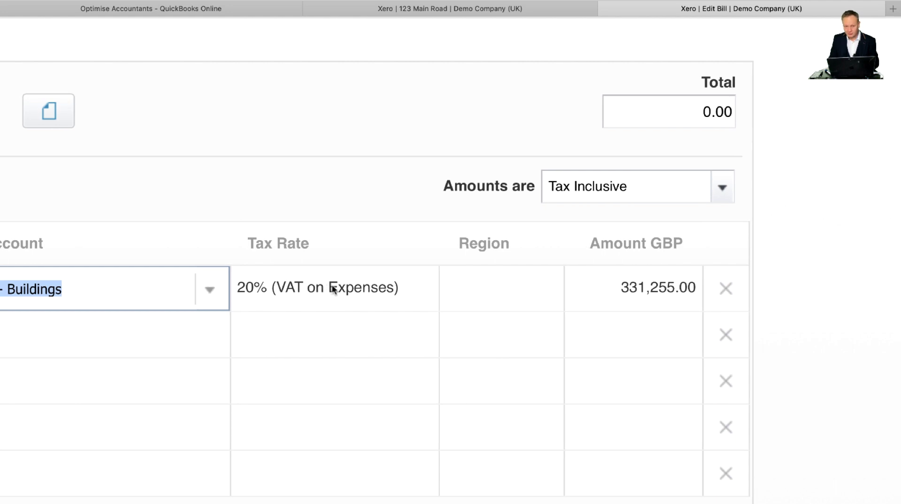
Step: Set the first line's tax rate to No VAT and the bill's amounts to No Tax
{"action": "scroll", "coordinate": [330, 286], "scroll_direction": "left", "scroll_amount": 10}
{"action": "left_click", "coordinate": [804, 300]}
{"action": "type", "text": "No"}
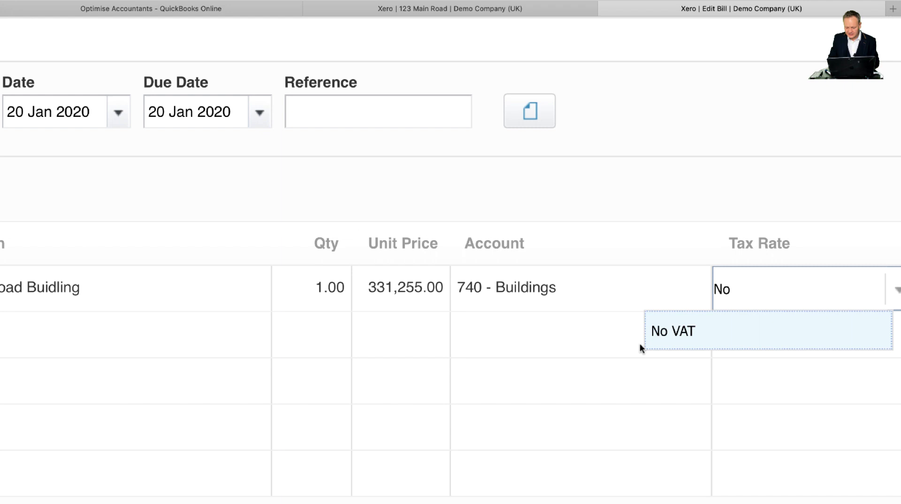
{"action": "left_click", "coordinate": [660, 338]}
{"action": "scroll", "coordinate": [720, 362], "scroll_direction": "right", "scroll_amount": 10}
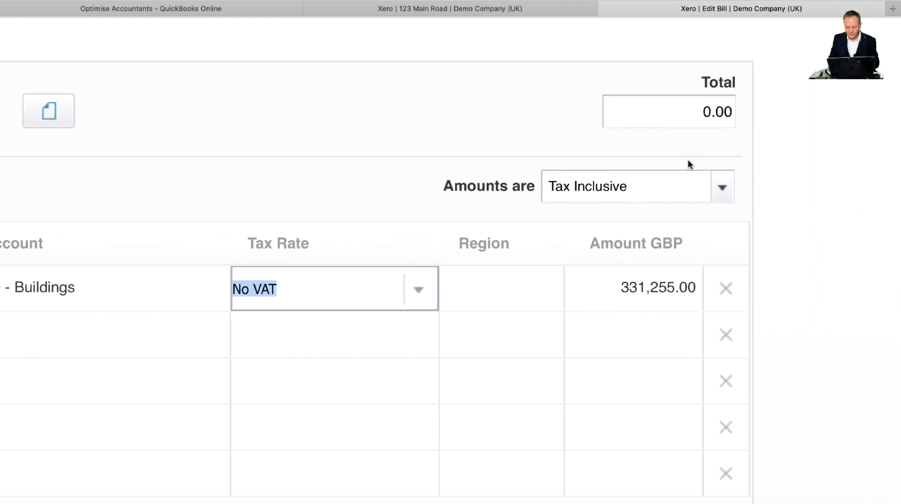
{"action": "left_click", "coordinate": [737, 190]}
{"action": "left_click", "coordinate": [605, 295]}
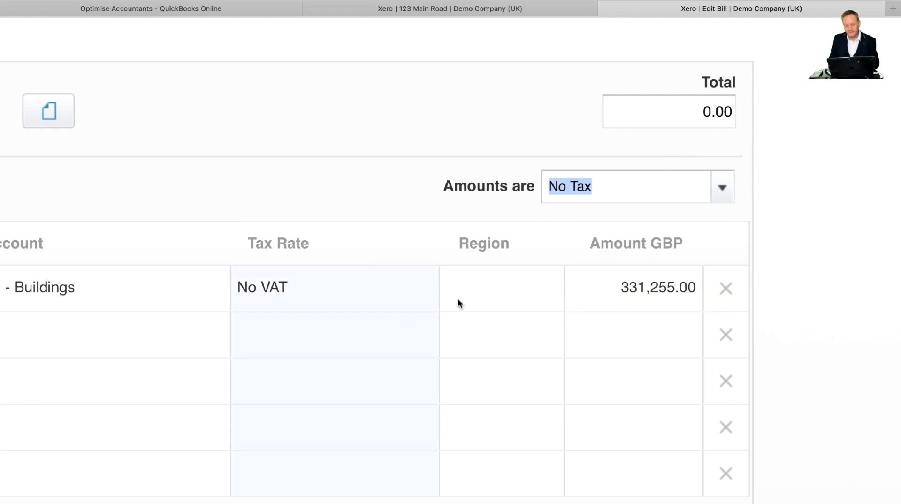
Step: Check the bill's total against the receipts total on the completion statement and approve the bill
{"action": "scroll", "coordinate": [458, 302], "scroll_direction": "down", "scroll_amount": 5}
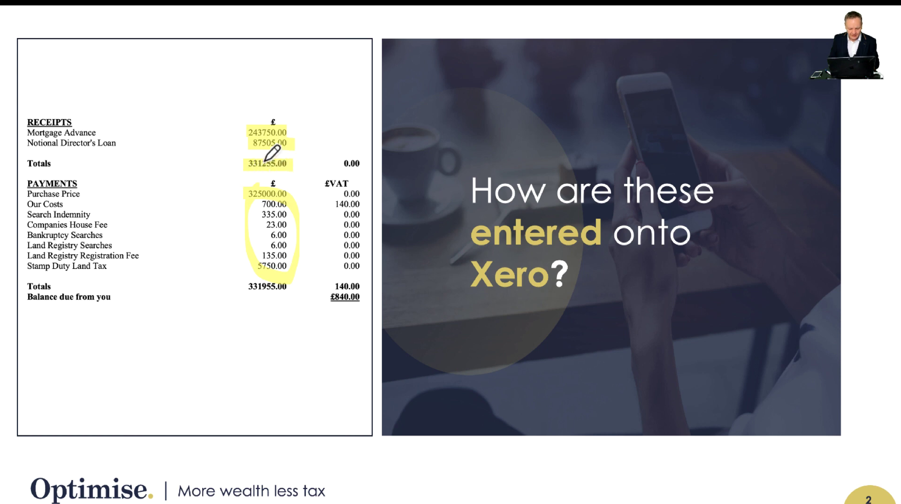
{"action": "key", "text": "super+Tab"}
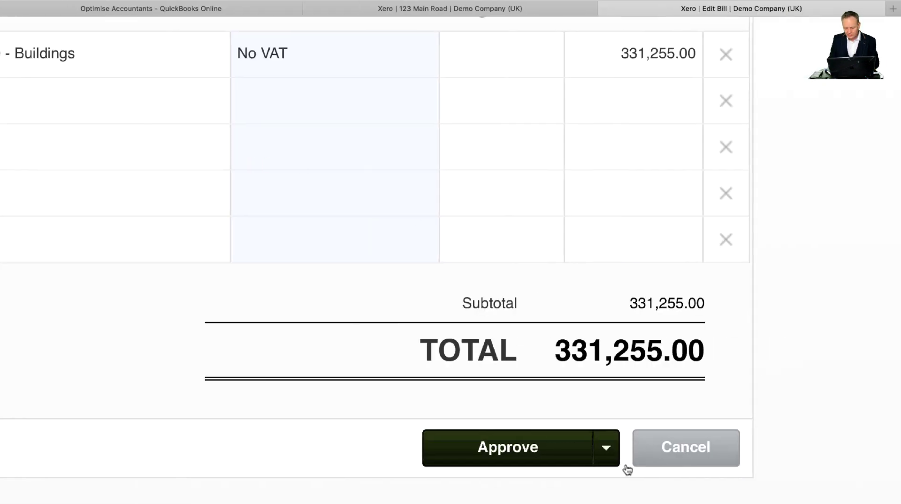
{"action": "left_click", "coordinate": [560, 450]}
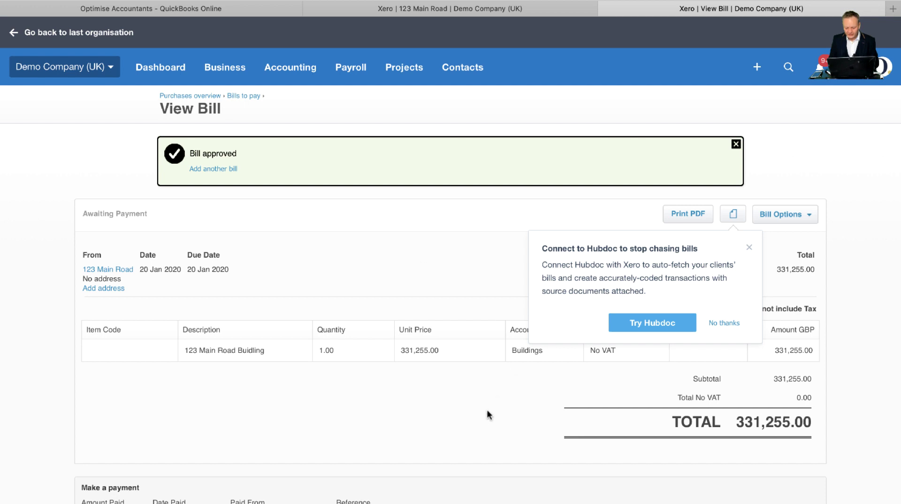
Step: Dismiss the Hubdoc suggestion and check the amount owed to 123 Main Road in the list of all contacts
{"action": "left_click", "coordinate": [750, 248]}
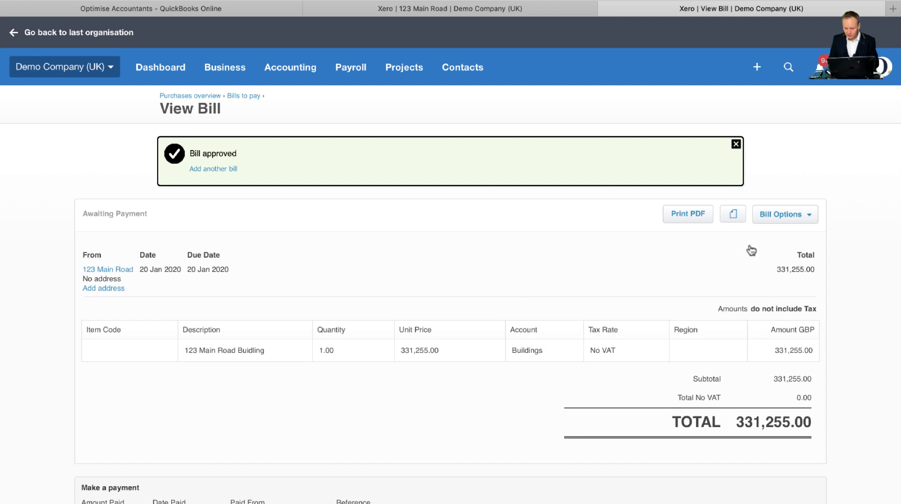
{"action": "left_click", "coordinate": [461, 68]}
{"action": "left_click", "coordinate": [466, 110]}
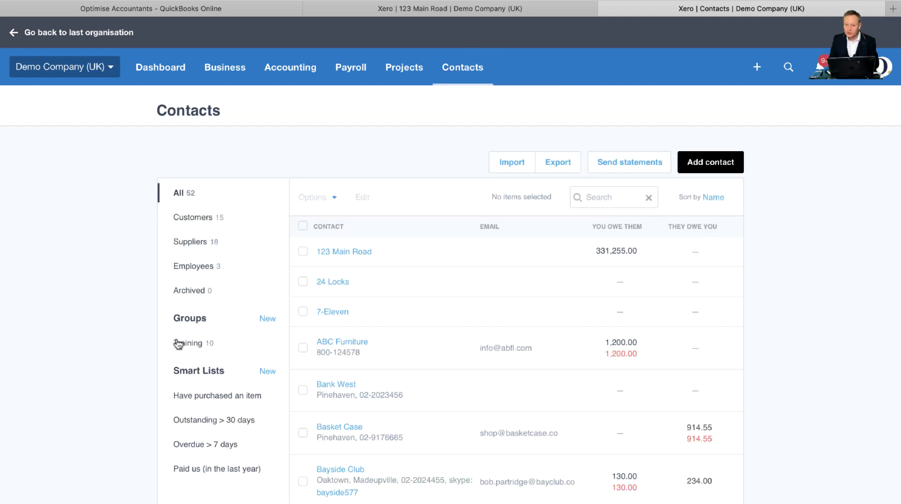
{"action": "scroll", "coordinate": [386, 379], "scroll_direction": "down", "scroll_amount": 3}
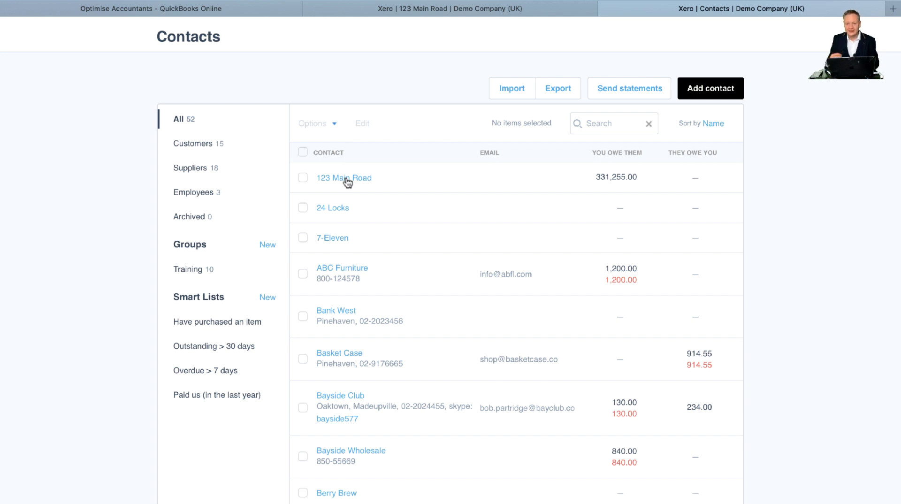
{"action": "scroll", "coordinate": [129, 193], "scroll_direction": "up", "scroll_amount": 3}
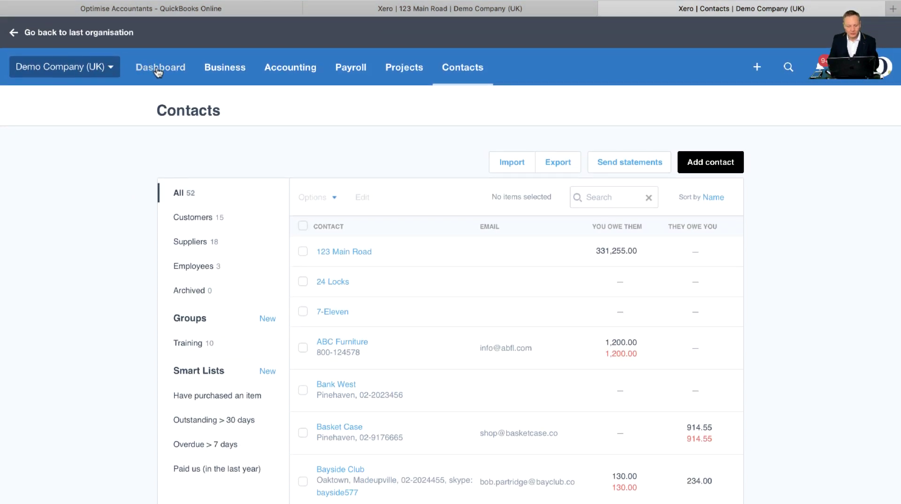
Step: Look through the organisation's dashboard for its existing bank accounts
{"action": "left_click", "coordinate": [159, 71]}
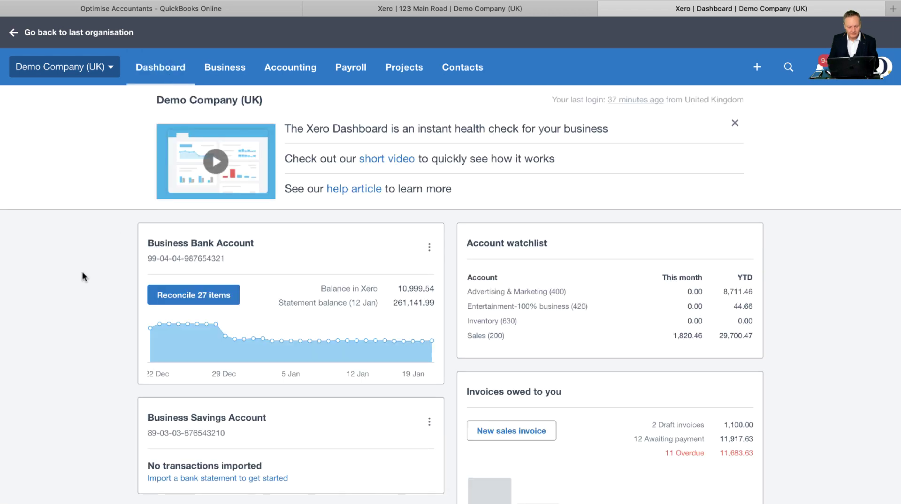
{"action": "scroll", "coordinate": [82, 273], "scroll_direction": "down", "scroll_amount": 3}
{"action": "scroll", "coordinate": [83, 272], "scroll_direction": "down", "scroll_amount": 2}
{"action": "scroll", "coordinate": [82, 275], "scroll_direction": "up", "scroll_amount": 6}
{"action": "scroll", "coordinate": [83, 275], "scroll_direction": "down", "scroll_amount": 4}
{"action": "scroll", "coordinate": [82, 355], "scroll_direction": "down", "scroll_amount": 1}
{"action": "scroll", "coordinate": [81, 354], "scroll_direction": "up", "scroll_amount": 5}
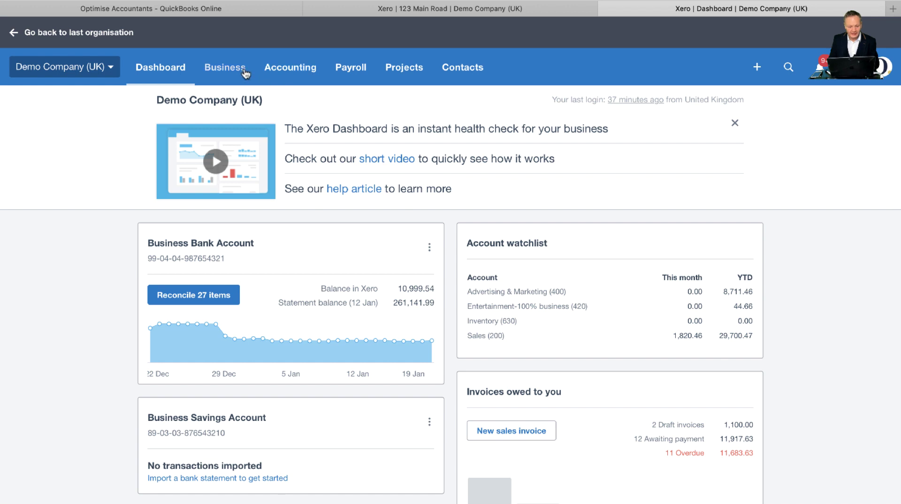
Step: Start adding a new bank account with Barclaycard Business as the bank
{"action": "left_click", "coordinate": [302, 71]}
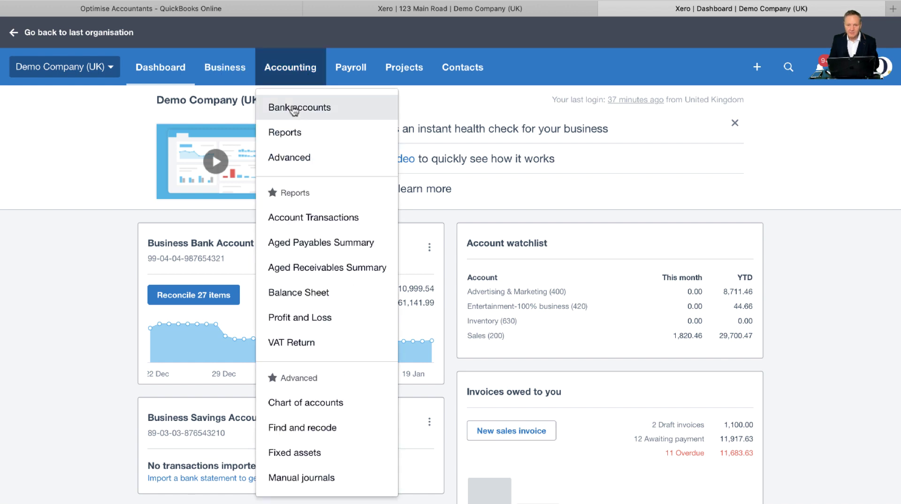
{"action": "left_click", "coordinate": [294, 110]}
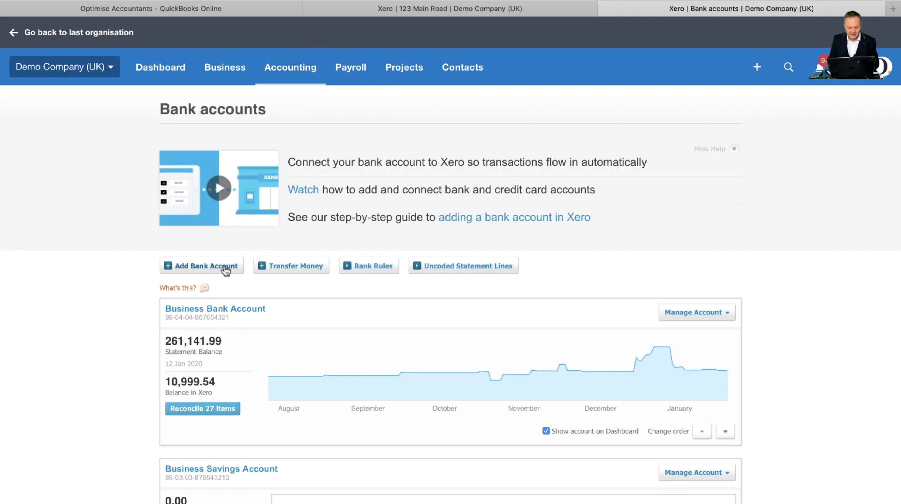
{"action": "left_click", "coordinate": [232, 271]}
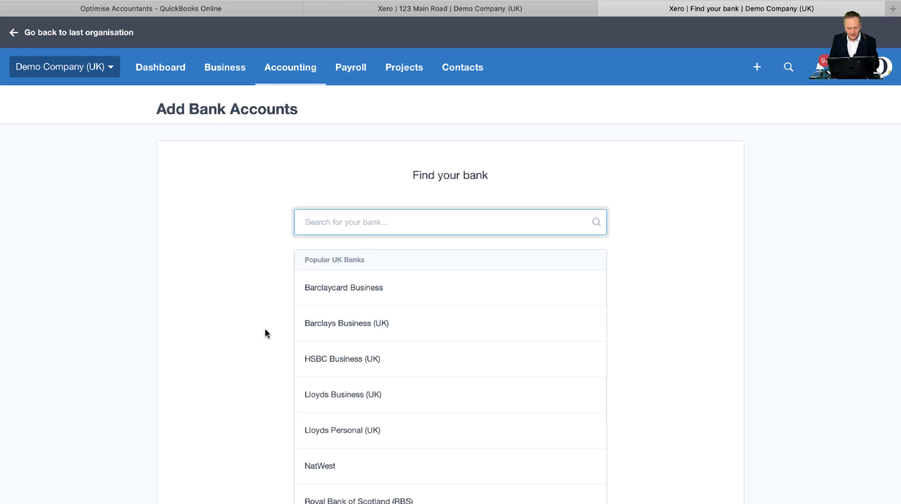
{"action": "scroll", "coordinate": [171, 324], "scroll_direction": "down", "scroll_amount": 2}
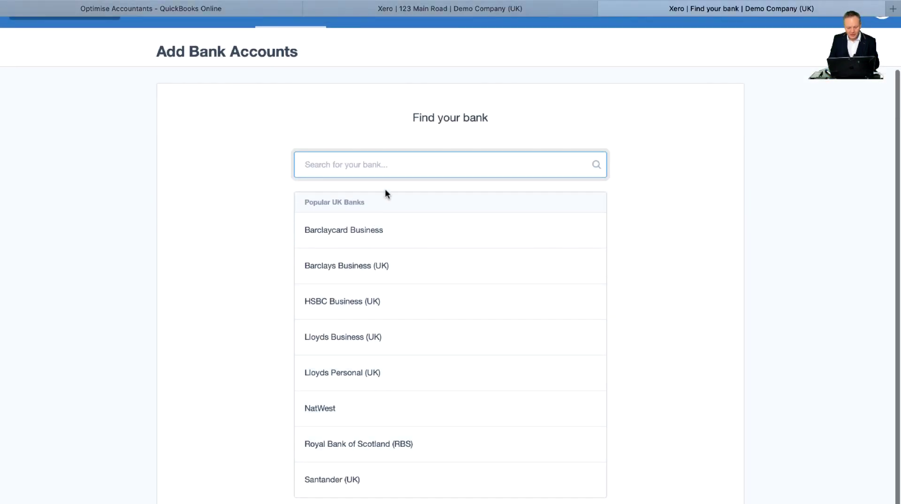
{"action": "left_click", "coordinate": [668, 277]}
{"action": "left_click", "coordinate": [406, 233]}
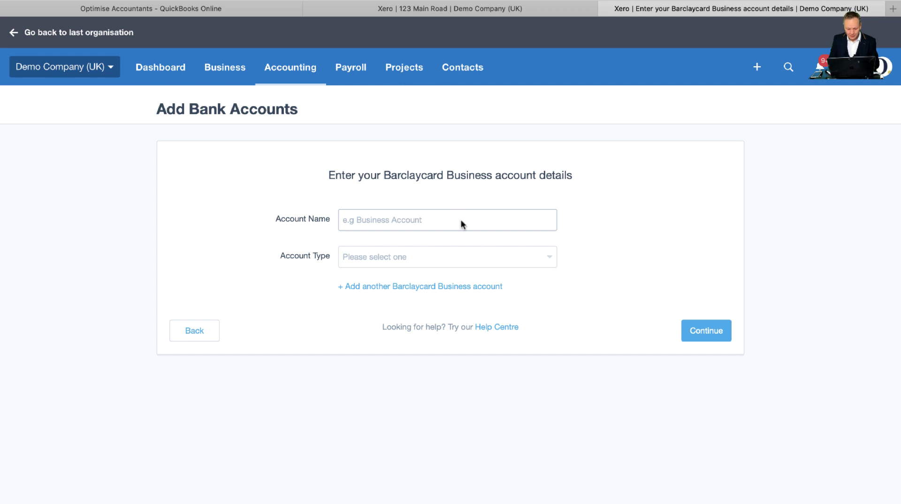
Step: Name the new bank account Directors Loan Account and set its account type to Other
{"action": "left_click", "coordinate": [416, 211]}
{"action": "type", "text": "Directors Loan Account"}
{"action": "left_click", "coordinate": [473, 259]}
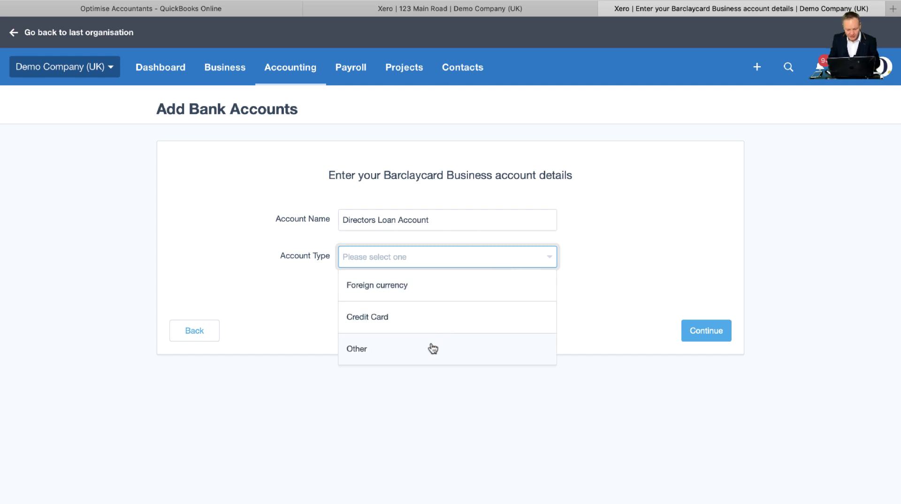
{"action": "left_click", "coordinate": [432, 348]}
Step: Fill in a placeholder sort code and account number for the Directors Loan Account and save the new account
{"action": "left_click", "coordinate": [452, 296]}
{"action": "left_click", "coordinate": [376, 290]}
{"action": "type", "text": "00-00-00"}
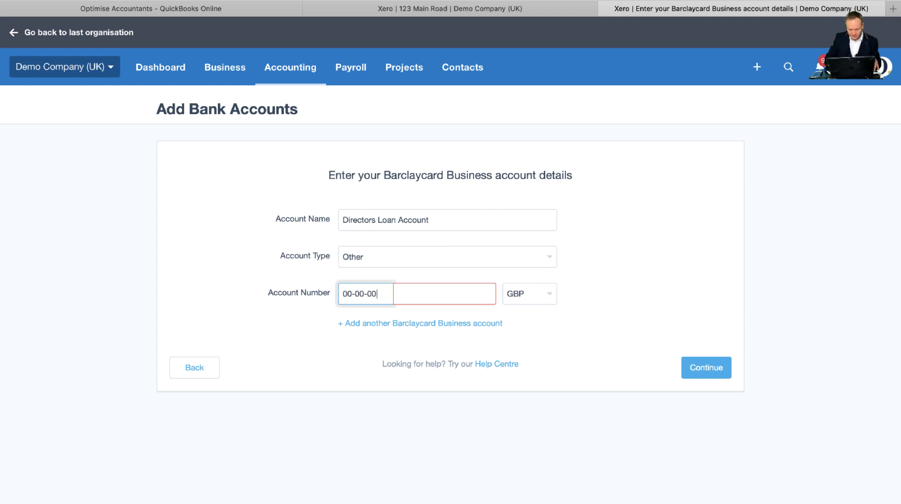
{"action": "left_click", "coordinate": [434, 301]}
{"action": "type", "text": "0000000000"}
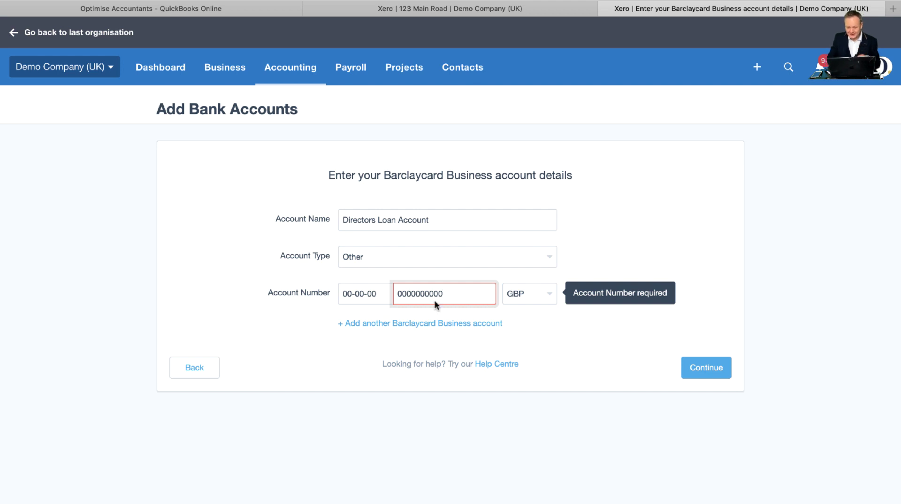
{"action": "left_click", "coordinate": [701, 370]}
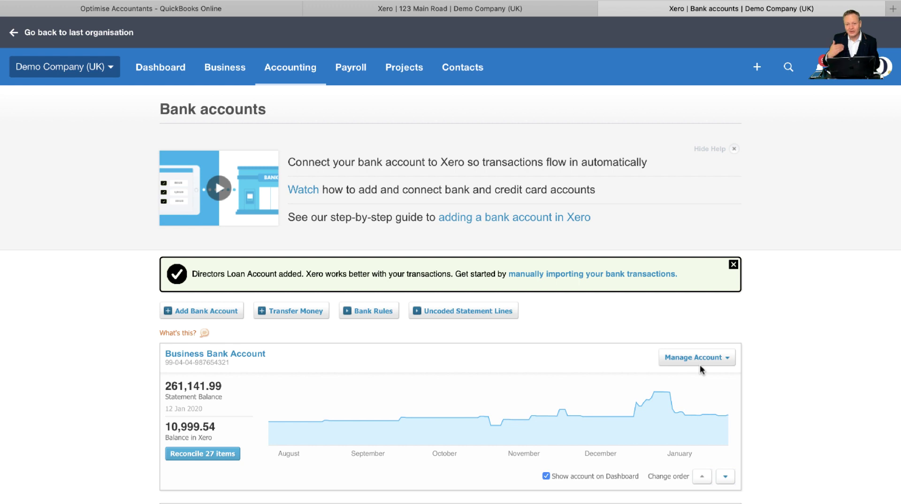
Step: Check the Directors Loan Account's entry in the list of bank accounts
{"action": "scroll", "coordinate": [700, 364], "scroll_direction": "down", "scroll_amount": 5}
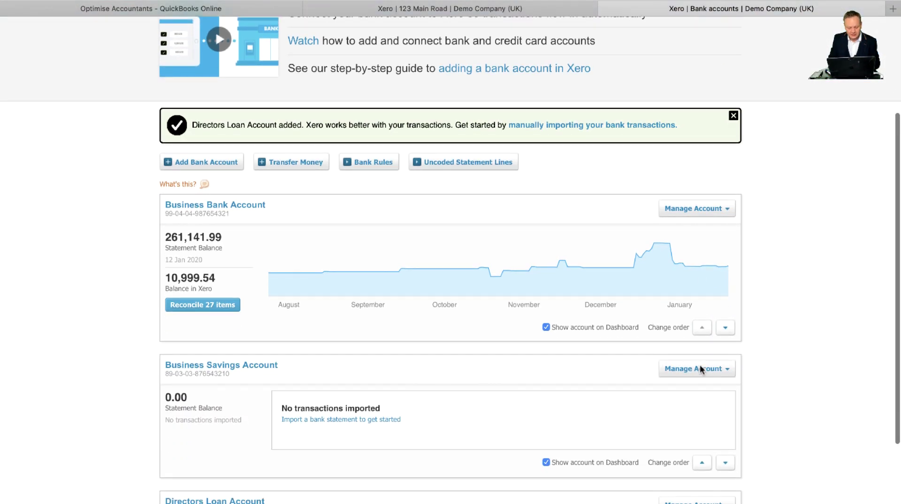
{"action": "scroll", "coordinate": [348, 332], "scroll_direction": "down", "scroll_amount": 1}
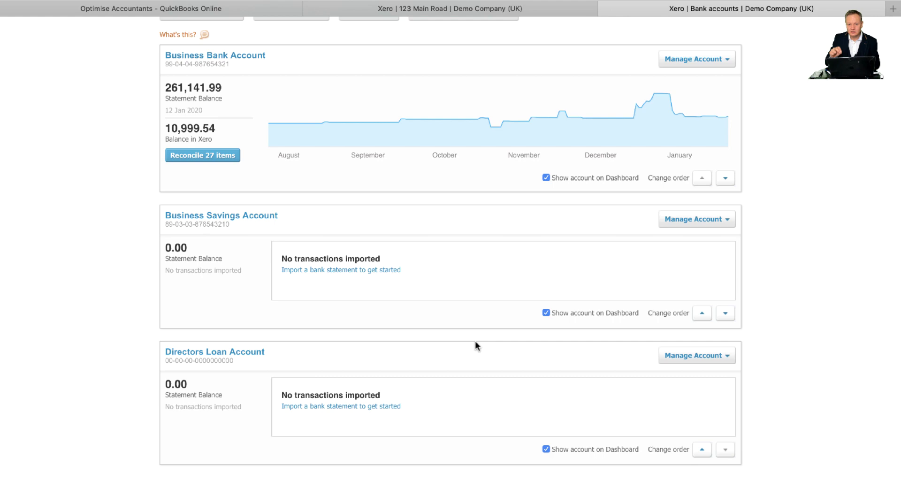
{"action": "scroll", "coordinate": [475, 346], "scroll_direction": "down", "scroll_amount": 1}
{"action": "scroll", "coordinate": [475, 346], "scroll_direction": "up", "scroll_amount": 5}
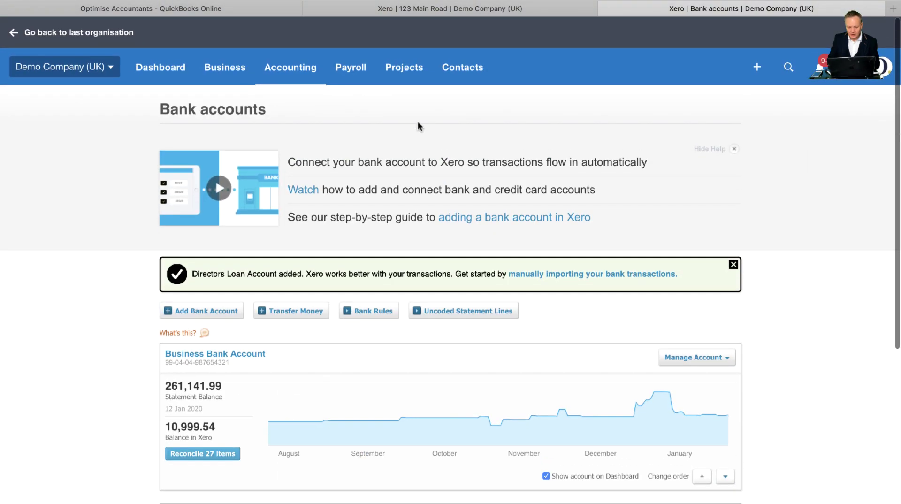
Step: Open the approved bill of the contact 123 Main Road from the contact's activity history
{"action": "left_click", "coordinate": [462, 71]}
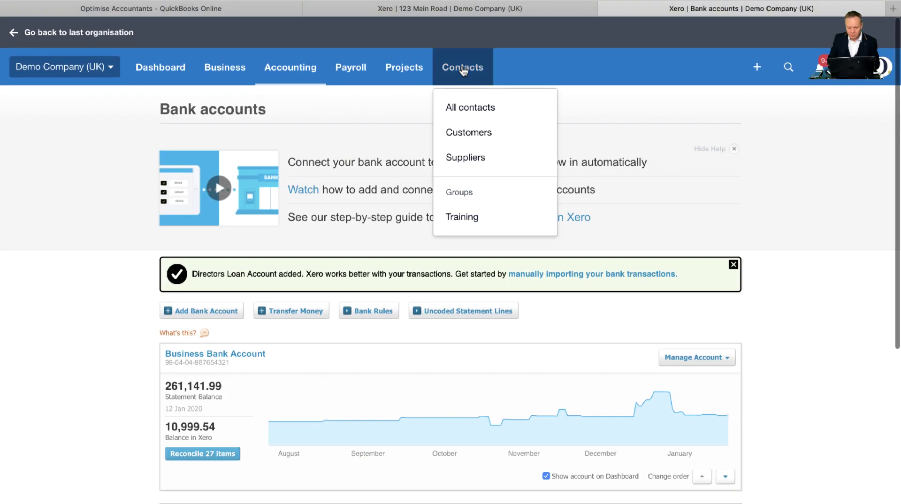
{"action": "left_click", "coordinate": [467, 108]}
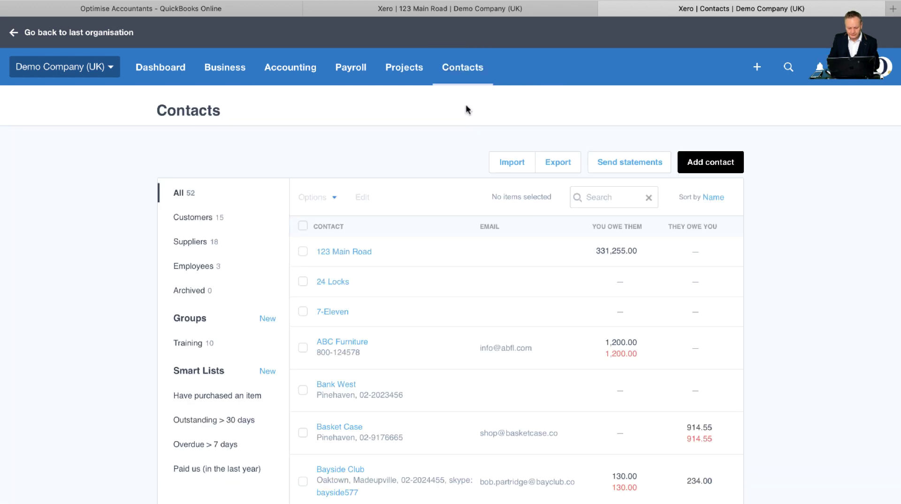
{"action": "left_click", "coordinate": [356, 251]}
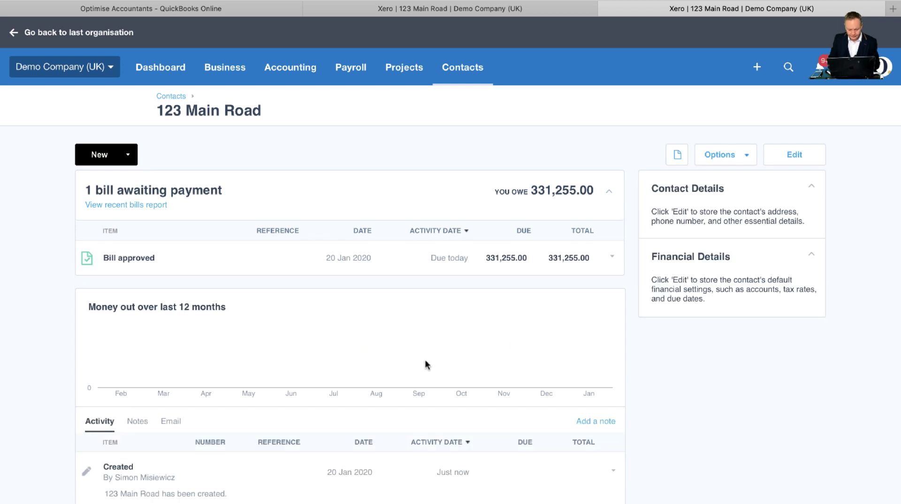
{"action": "scroll", "coordinate": [427, 365], "scroll_direction": "down", "scroll_amount": 3}
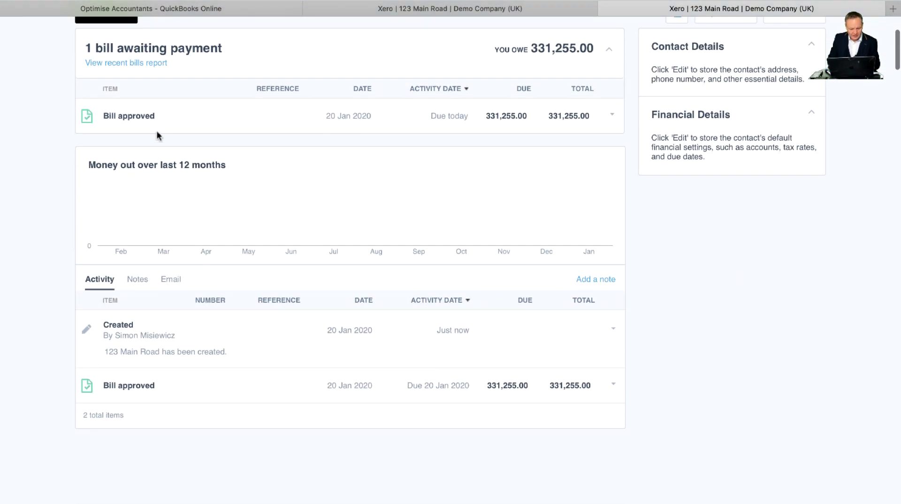
{"action": "scroll", "coordinate": [372, 129], "scroll_direction": "up", "scroll_amount": 2}
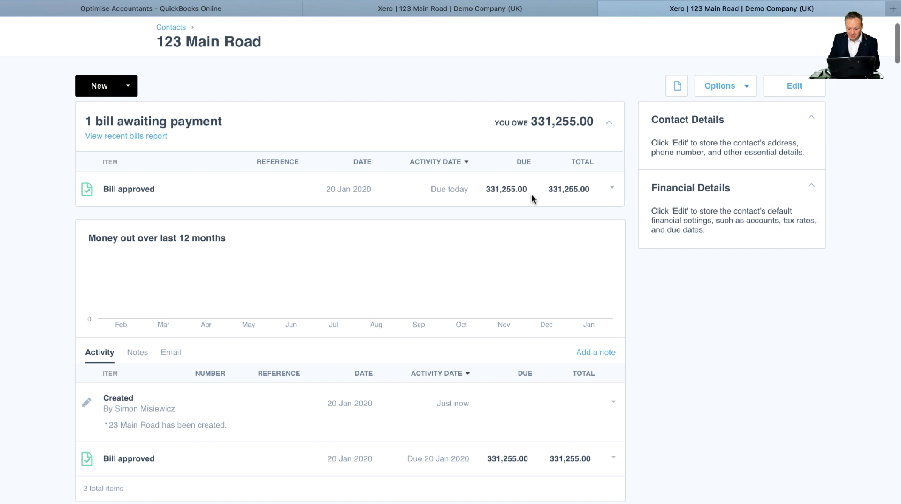
{"action": "scroll", "coordinate": [443, 409], "scroll_direction": "down", "scroll_amount": 2}
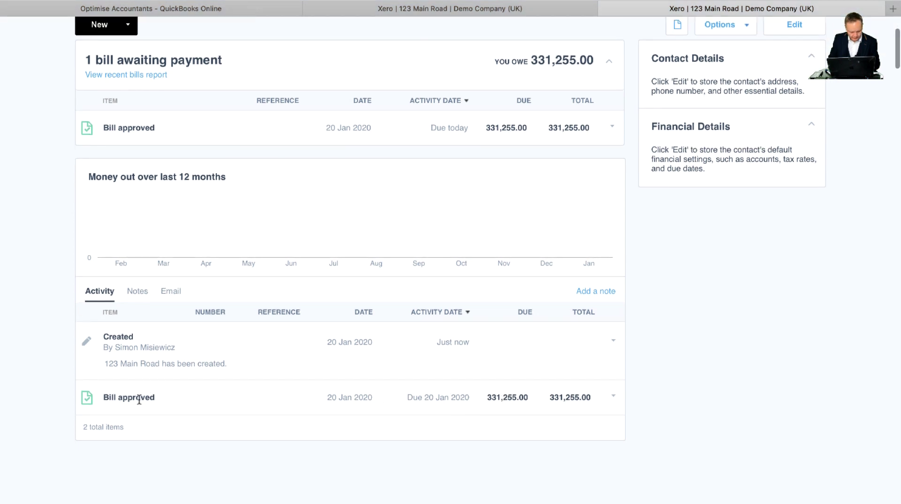
{"action": "left_click", "coordinate": [613, 398]}
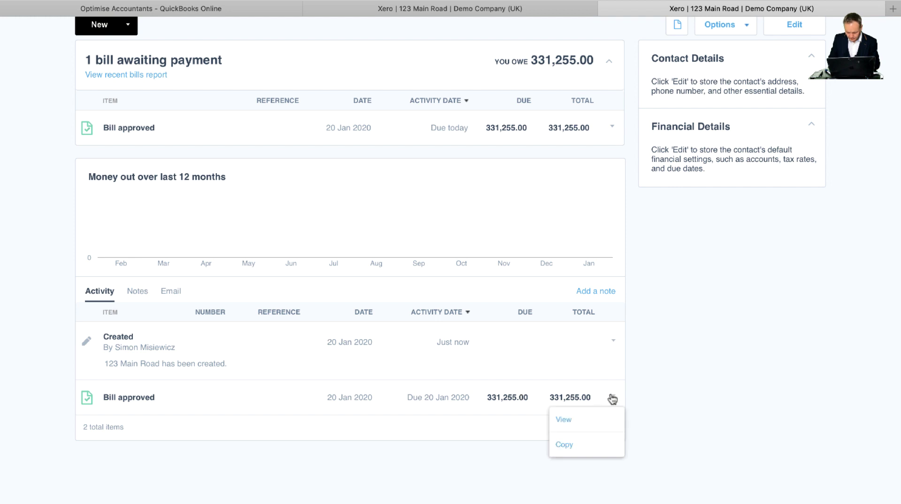
{"action": "left_click", "coordinate": [575, 420]}
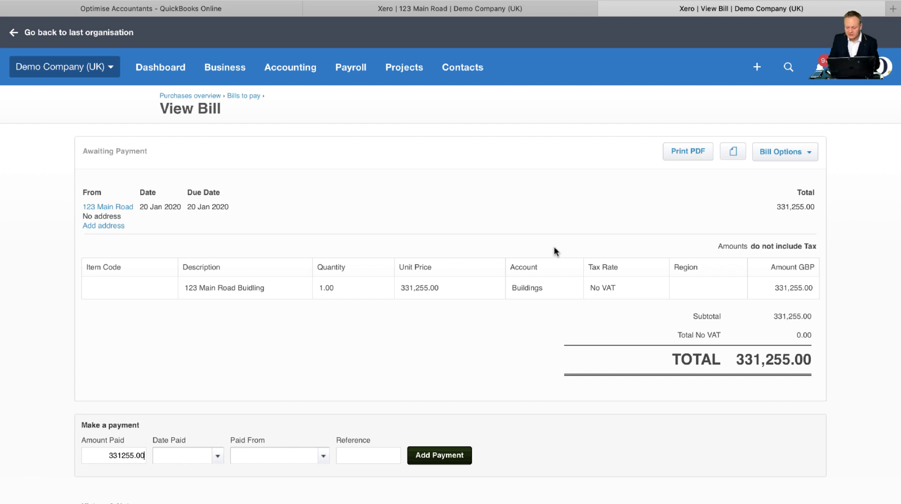
Step: Set the bill payment to be paid from the Directors Loan Account with a payment date of 20 Jan 2020
{"action": "scroll", "coordinate": [427, 338], "scroll_direction": "down", "scroll_amount": 3}
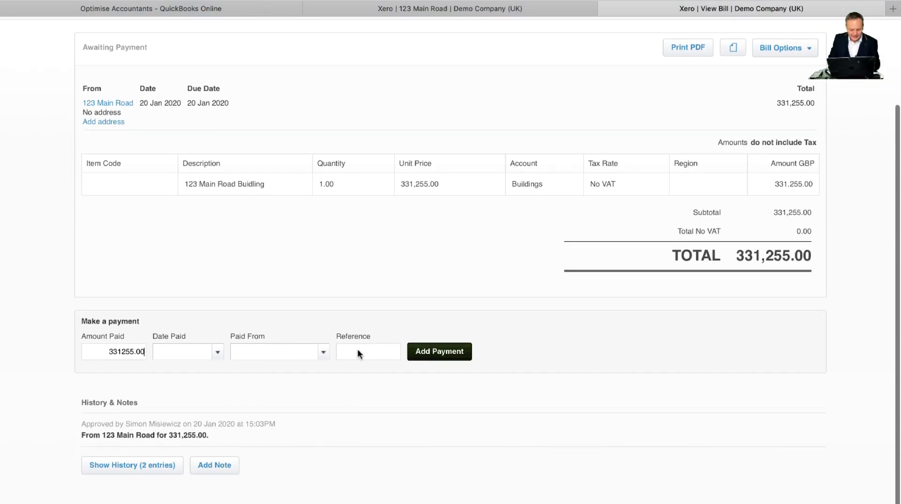
{"action": "left_click", "coordinate": [317, 357]}
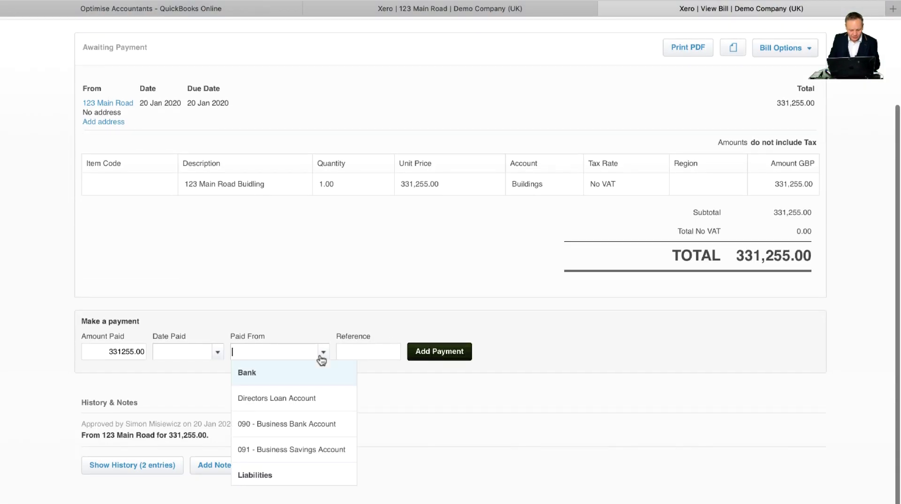
{"action": "left_click", "coordinate": [325, 400]}
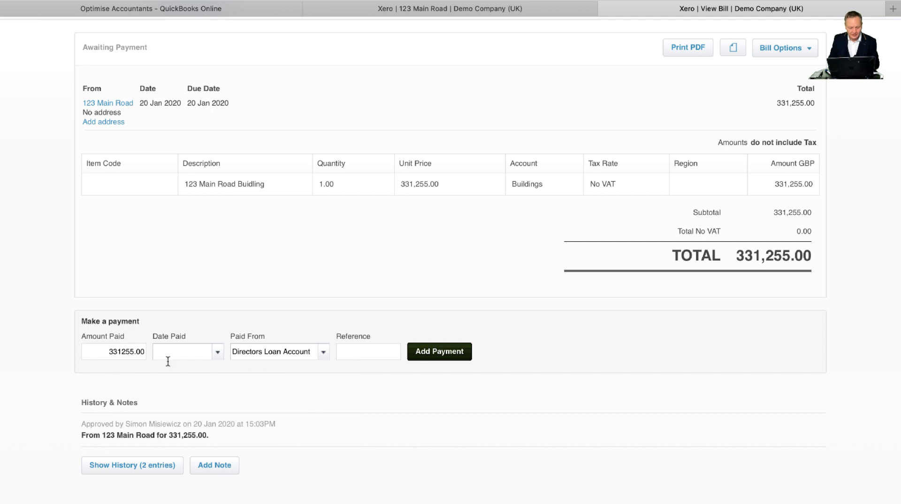
{"action": "left_click", "coordinate": [178, 352]}
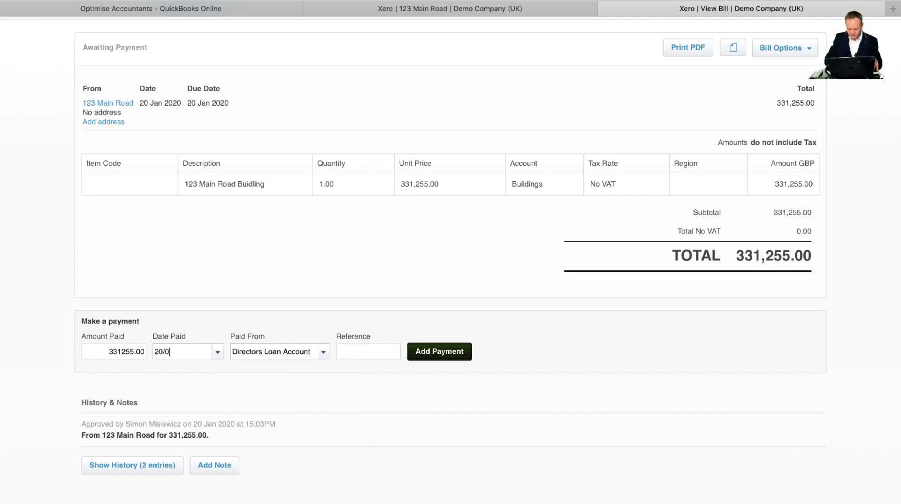
{"action": "type", "text": "20/01/20"}
{"action": "key", "text": "Tab"}
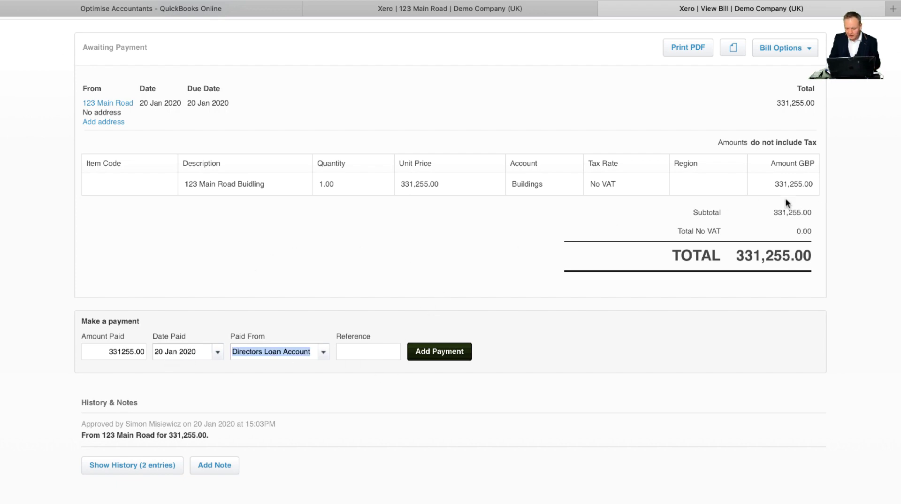
Step: Set the amount paid to 87,505 and add the payment to the 123 Main Road bill
{"action": "scroll", "coordinate": [232, 254], "scroll_direction": "up", "scroll_amount": 5}
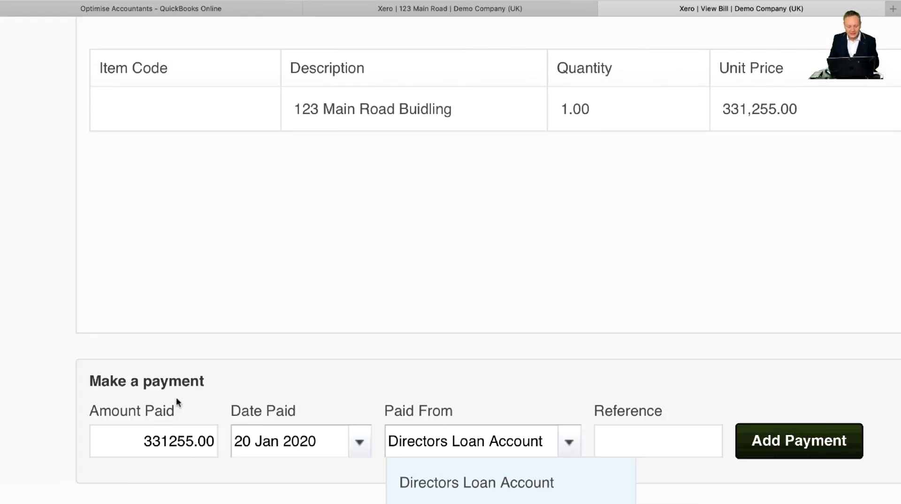
{"action": "left_click", "coordinate": [129, 430]}
{"action": "type", "text": "87505"}
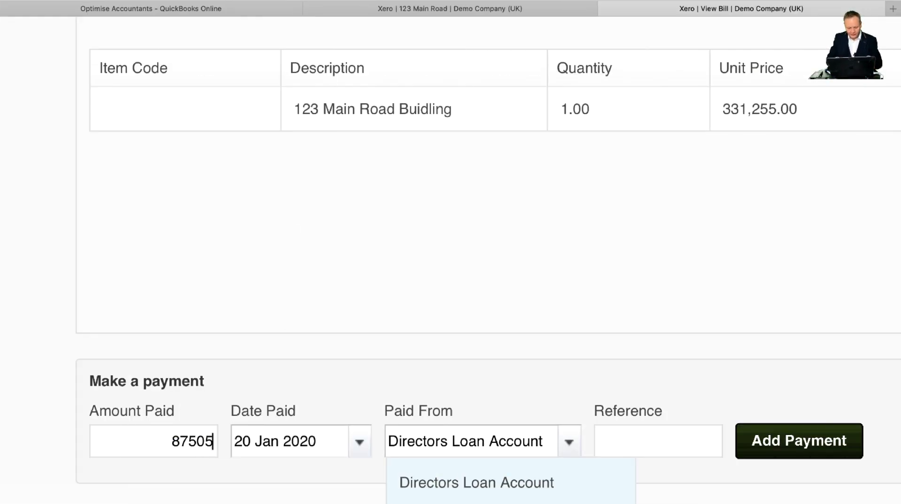
{"action": "key", "text": "Tab"}
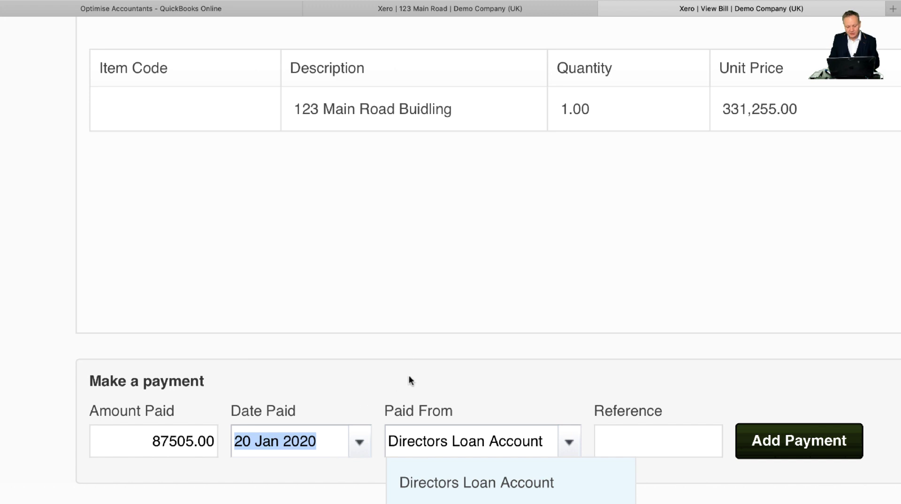
{"action": "left_click", "coordinate": [415, 384]}
{"action": "left_click", "coordinate": [791, 445]}
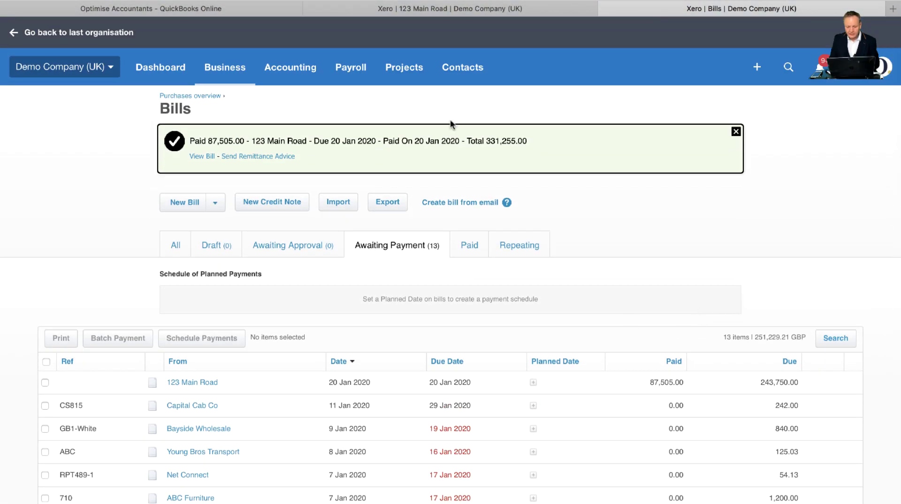
Step: Check the amount owed to 123 Main Road in the list of all contacts
{"action": "left_click", "coordinate": [463, 71]}
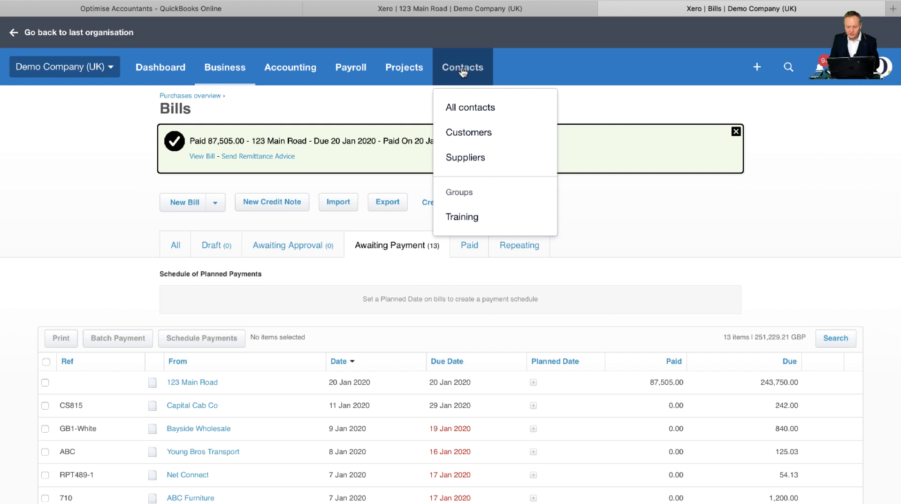
{"action": "left_click", "coordinate": [473, 107]}
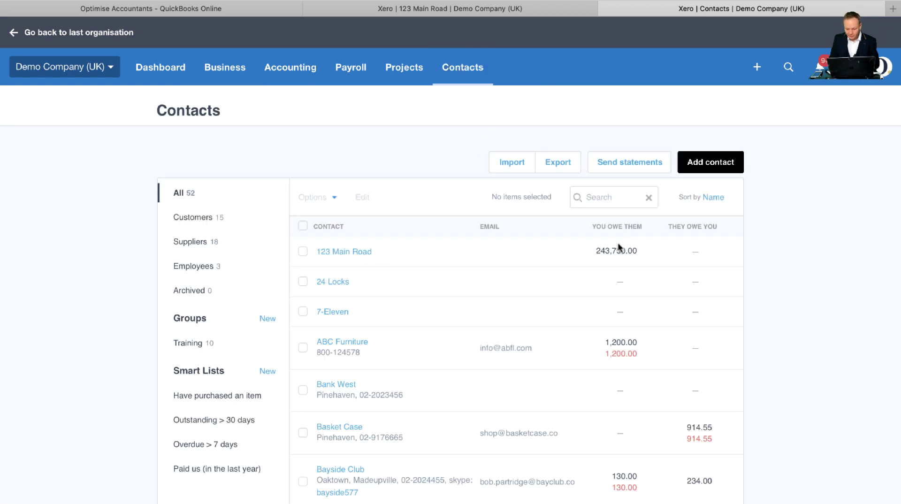
{"action": "scroll", "coordinate": [638, 233], "scroll_direction": "up", "scroll_amount": 3}
{"action": "scroll", "coordinate": [639, 230], "scroll_direction": "up", "scroll_amount": 2}
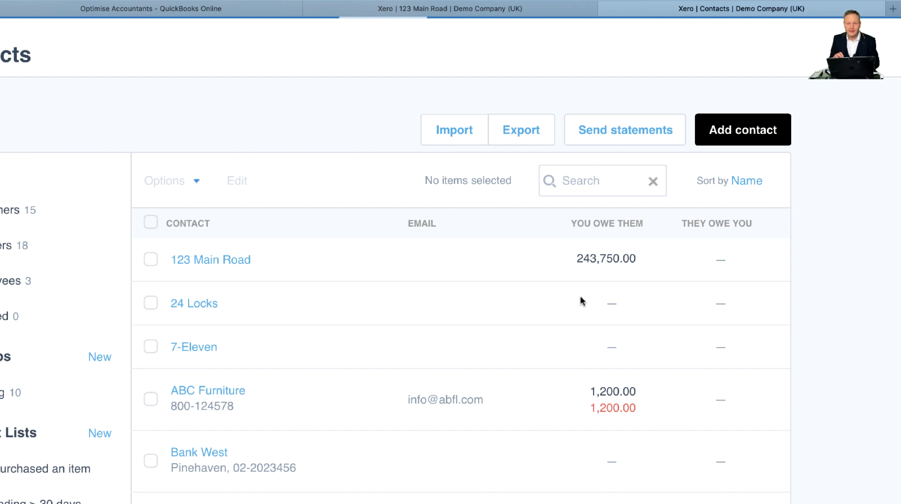
{"action": "scroll", "coordinate": [271, 285], "scroll_direction": "left", "scroll_amount": 6}
{"action": "scroll", "coordinate": [223, 215], "scroll_direction": "up", "scroll_amount": 3}
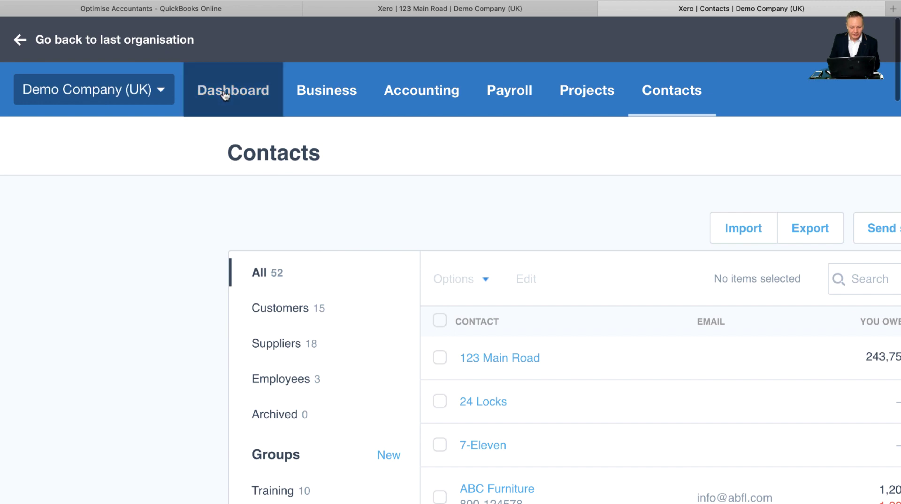
Step: Open the Business Bank Account's reconciliation page from the dashboard and review the suggested match for the 123 Main Road Purchase statement line
{"action": "left_click", "coordinate": [224, 91]}
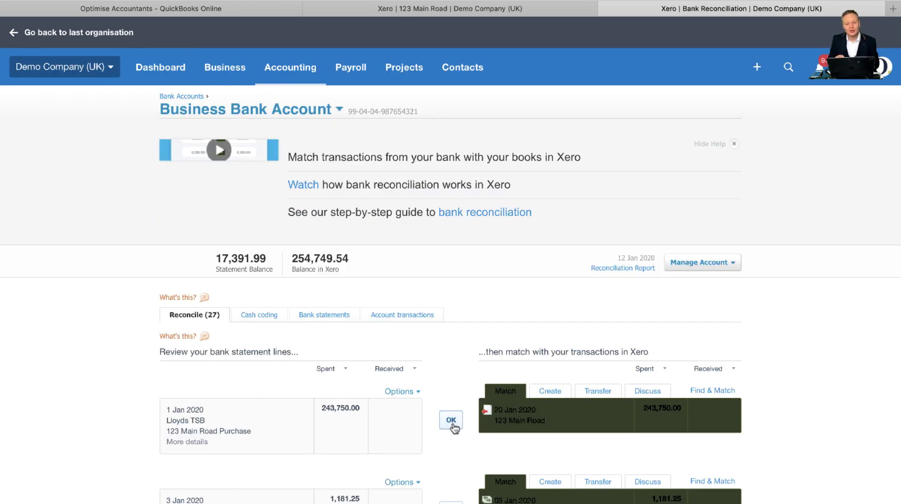
{"action": "scroll", "coordinate": [453, 426], "scroll_direction": "up", "scroll_amount": 5}
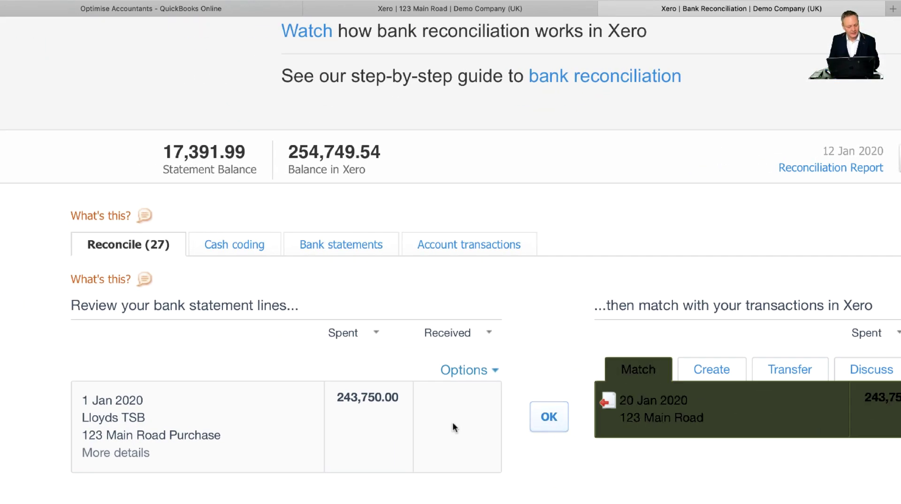
{"action": "scroll", "coordinate": [453, 425], "scroll_direction": "up", "scroll_amount": 1}
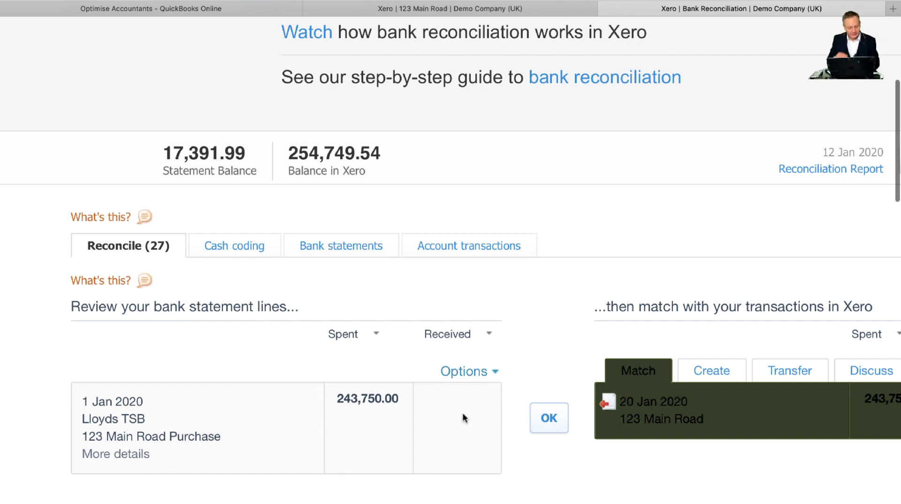
{"action": "scroll", "coordinate": [463, 412], "scroll_direction": "right", "scroll_amount": 5}
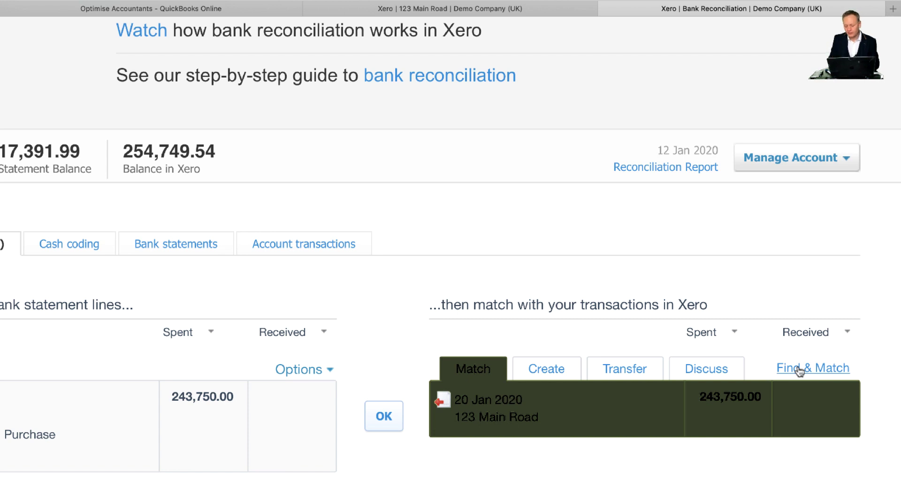
Step: Find matching transactions for the 123 Main Road Purchase statement line by searching for the name "Main Road"
{"action": "left_click", "coordinate": [829, 370]}
{"action": "scroll", "coordinate": [541, 350], "scroll_direction": "down", "scroll_amount": 5}
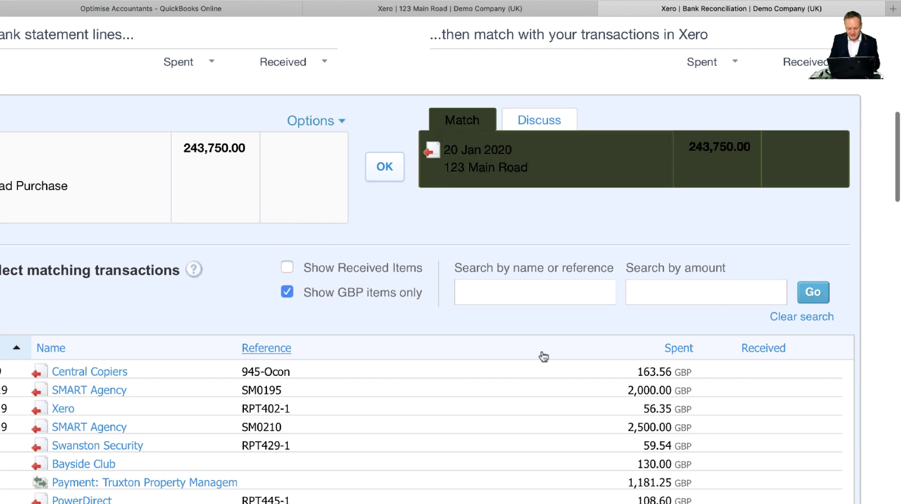
{"action": "scroll", "coordinate": [544, 357], "scroll_direction": "down", "scroll_amount": 2}
{"action": "left_click", "coordinate": [516, 222]}
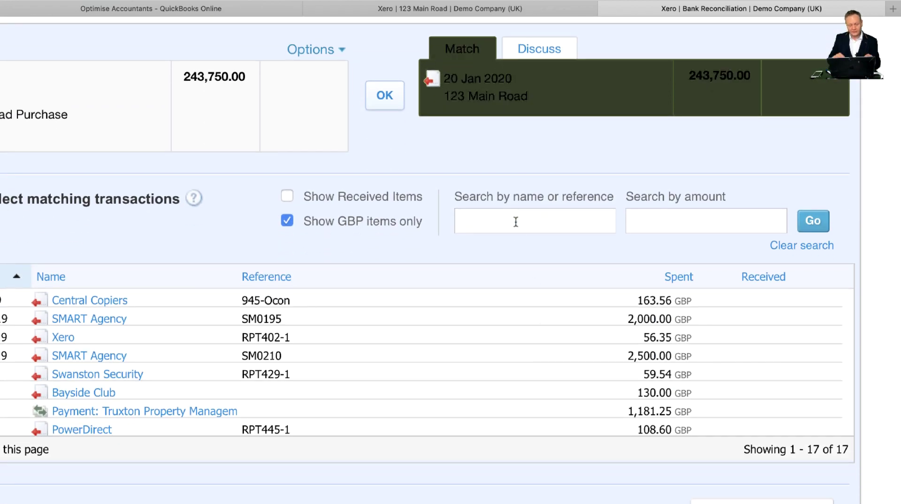
{"action": "type", "text": "Main "}
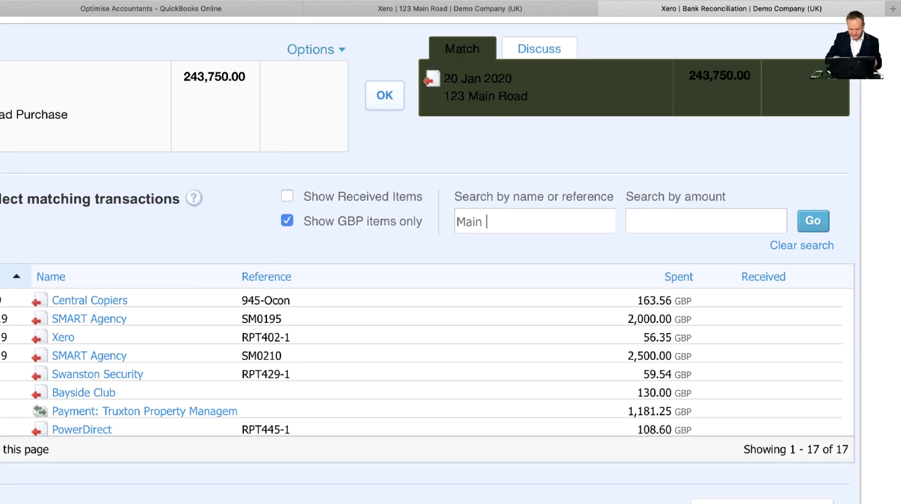
{"action": "type", "text": "Road"}
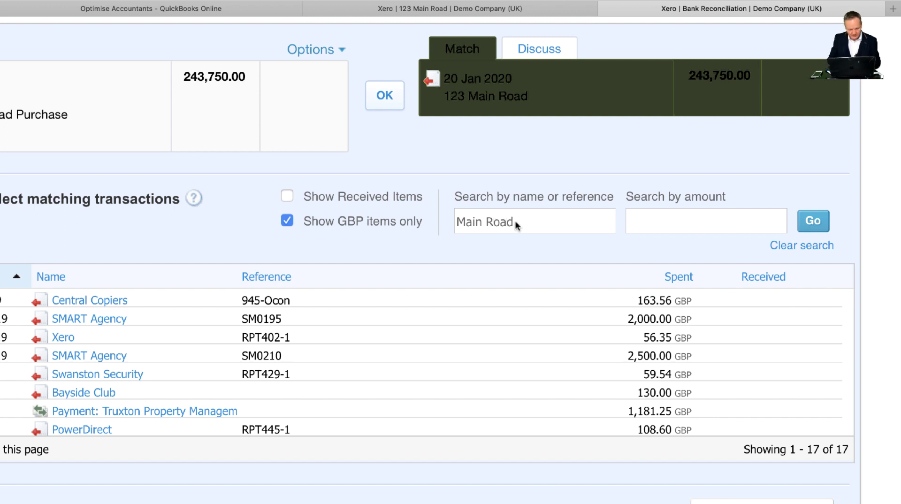
{"action": "left_click", "coordinate": [813, 221]}
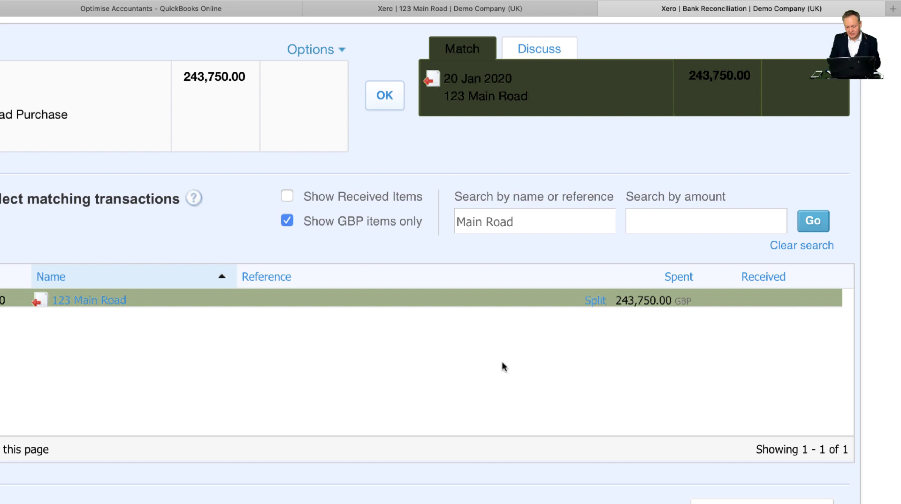
Step: Reconcile the 123 Main Road Purchase statement line with the selected 123 Main Road bill
{"action": "scroll", "coordinate": [502, 362], "scroll_direction": "down", "scroll_amount": 10}
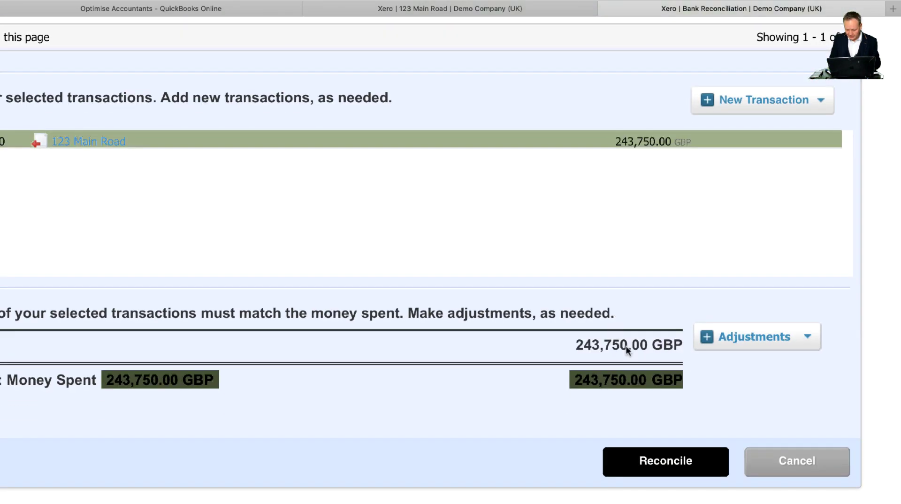
{"action": "left_click", "coordinate": [641, 466]}
{"action": "left_click", "coordinate": [463, 355]}
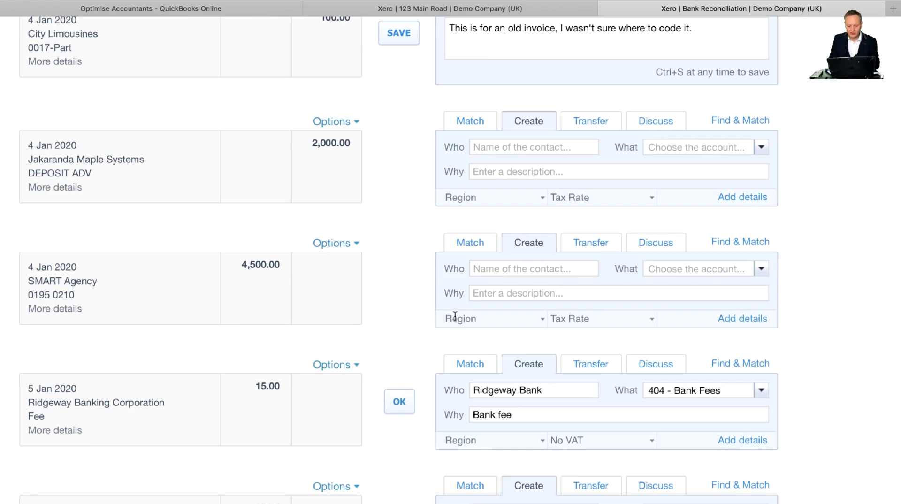
Step: Open the Balance Sheet report and update it with the date range set to Today
{"action": "scroll", "coordinate": [461, 257], "scroll_direction": "up", "scroll_amount": 15}
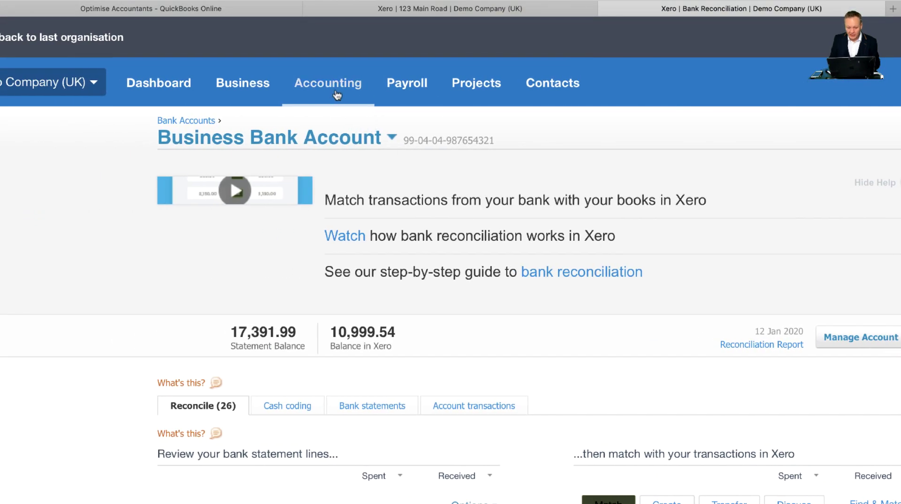
{"action": "left_click", "coordinate": [338, 87]}
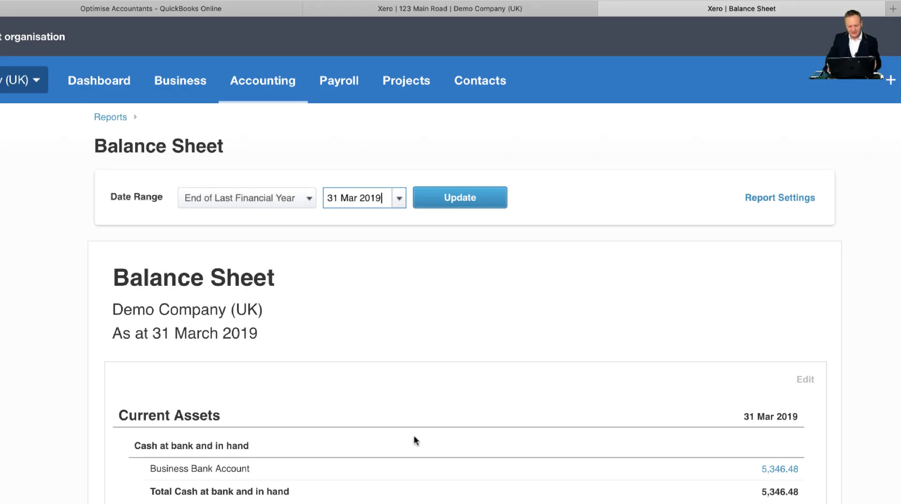
{"action": "left_click", "coordinate": [271, 201]}
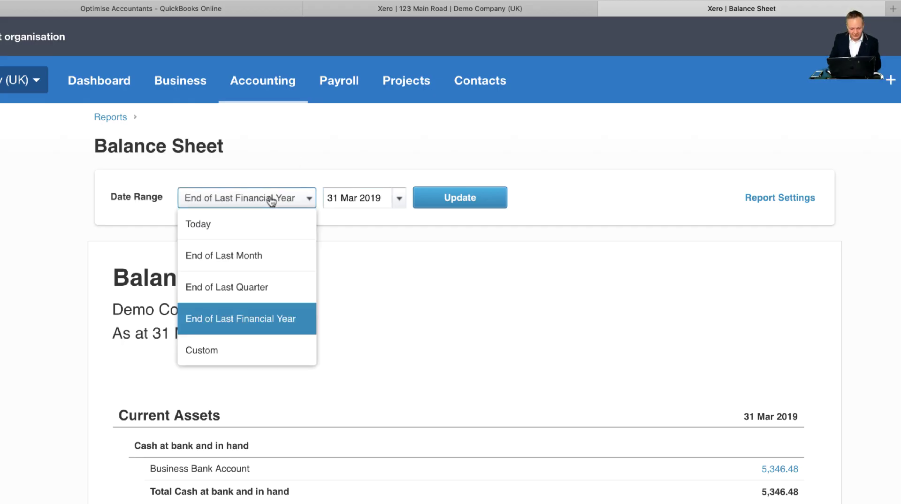
{"action": "left_click", "coordinate": [263, 225]}
{"action": "left_click", "coordinate": [466, 203]}
Step: Examine the Buildings, Business Bank Account and Directors Loan Account balances on the Balance Sheet, down to the net assets
{"action": "scroll", "coordinate": [550, 397], "scroll_direction": "right", "scroll_amount": 5}
{"action": "scroll", "coordinate": [550, 397], "scroll_direction": "down", "scroll_amount": 3}
{"action": "scroll", "coordinate": [550, 397], "scroll_direction": "left", "scroll_amount": 2}
{"action": "scroll", "coordinate": [550, 397], "scroll_direction": "down", "scroll_amount": 2}
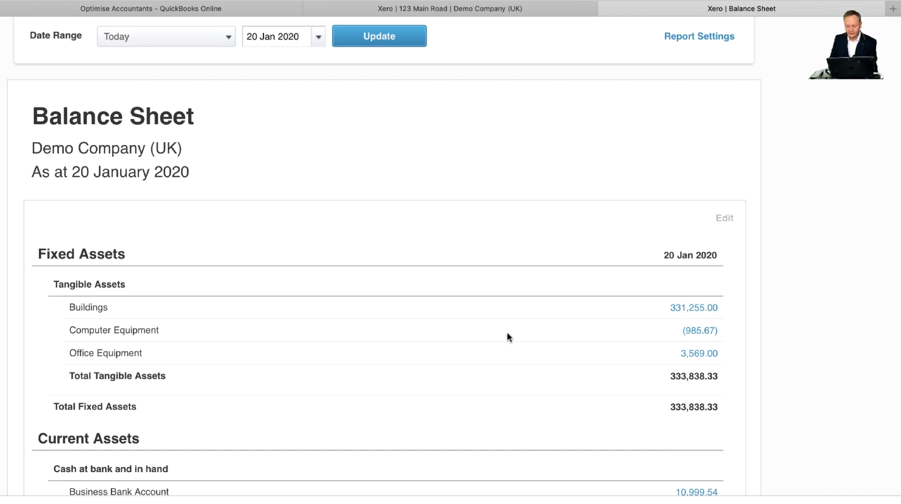
{"action": "scroll", "coordinate": [507, 334], "scroll_direction": "down", "scroll_amount": 6}
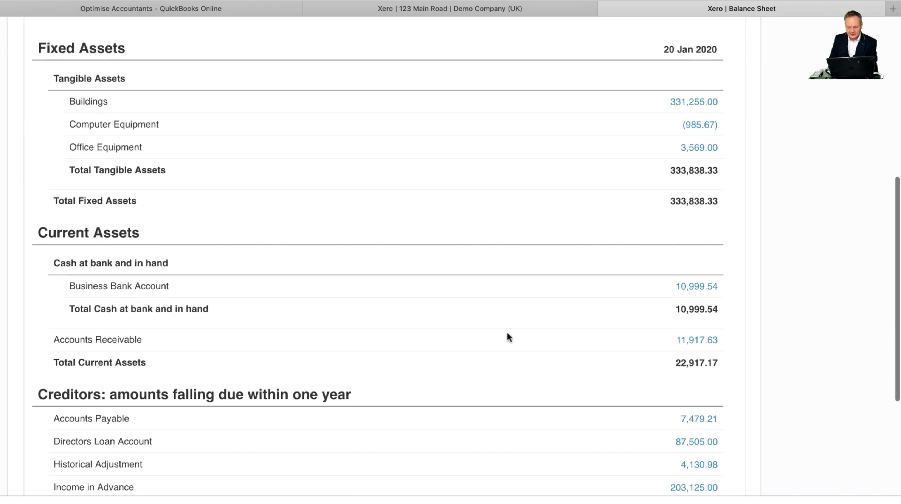
{"action": "scroll", "coordinate": [507, 335], "scroll_direction": "down", "scroll_amount": 3}
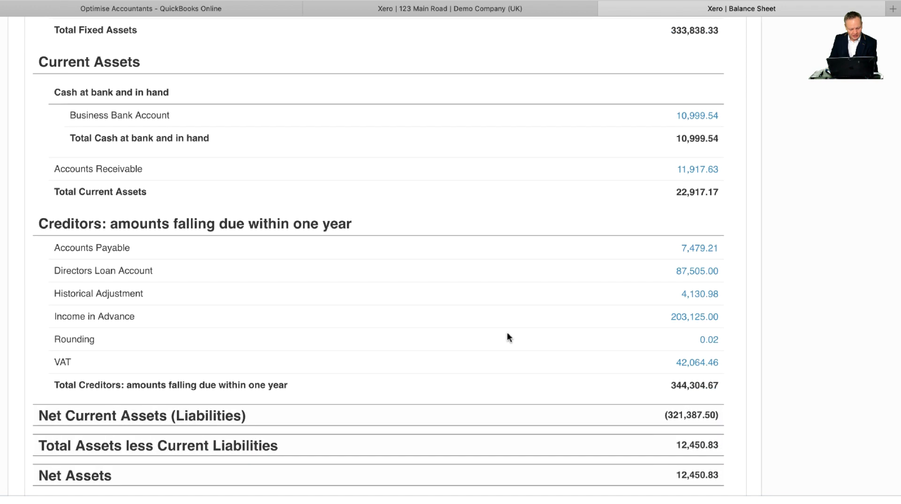